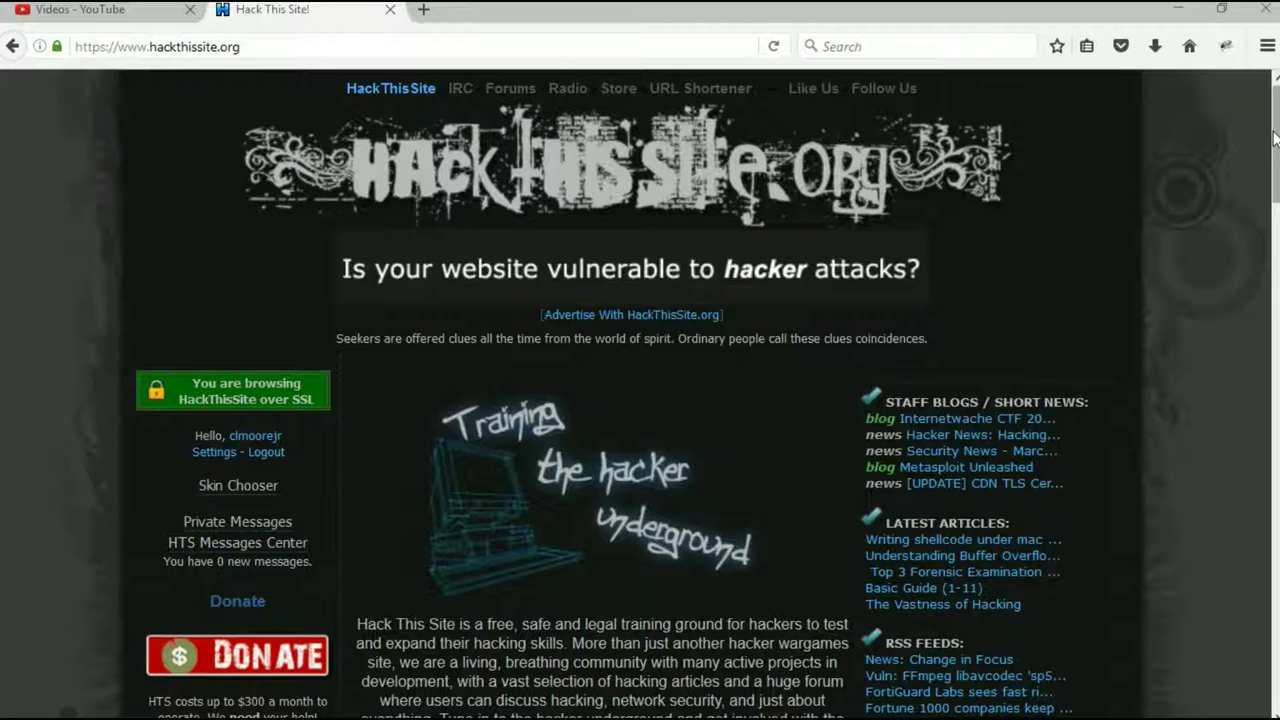
Open the Basic 1 mission from the site's Basic missions challenges
drag(1275, 138, 1274, 215)
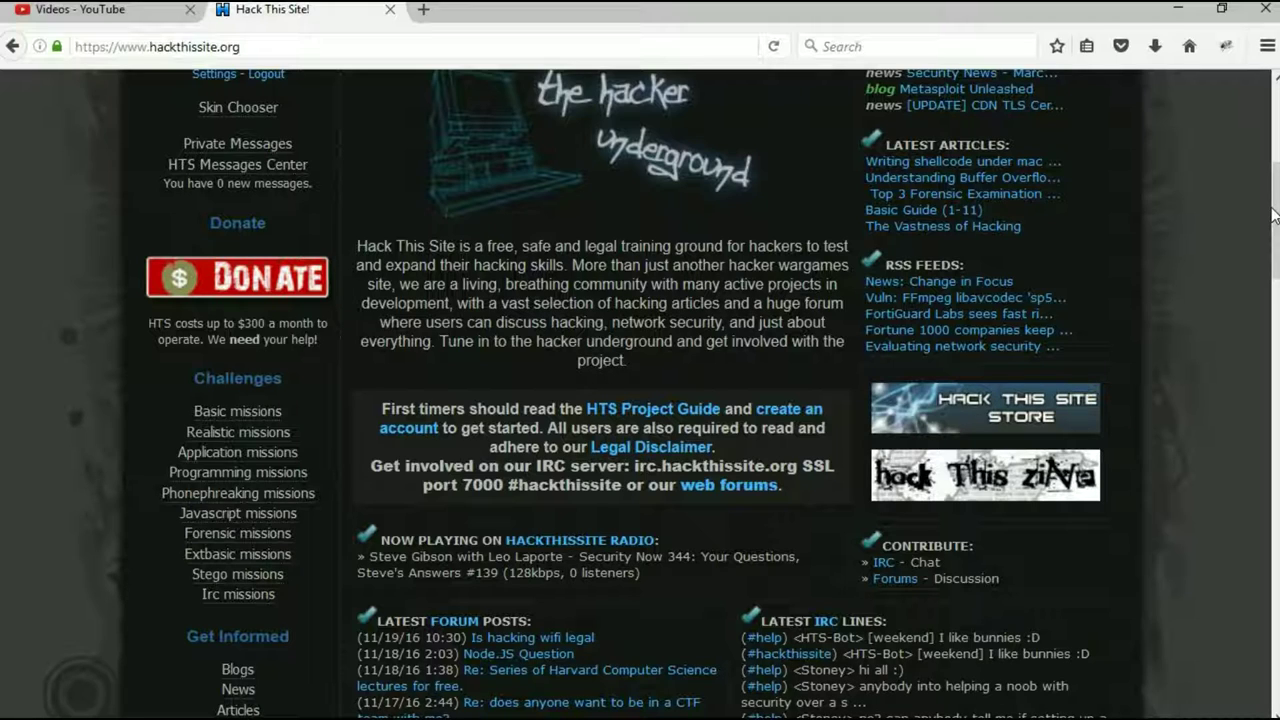
drag(1274, 215, 1276, 122)
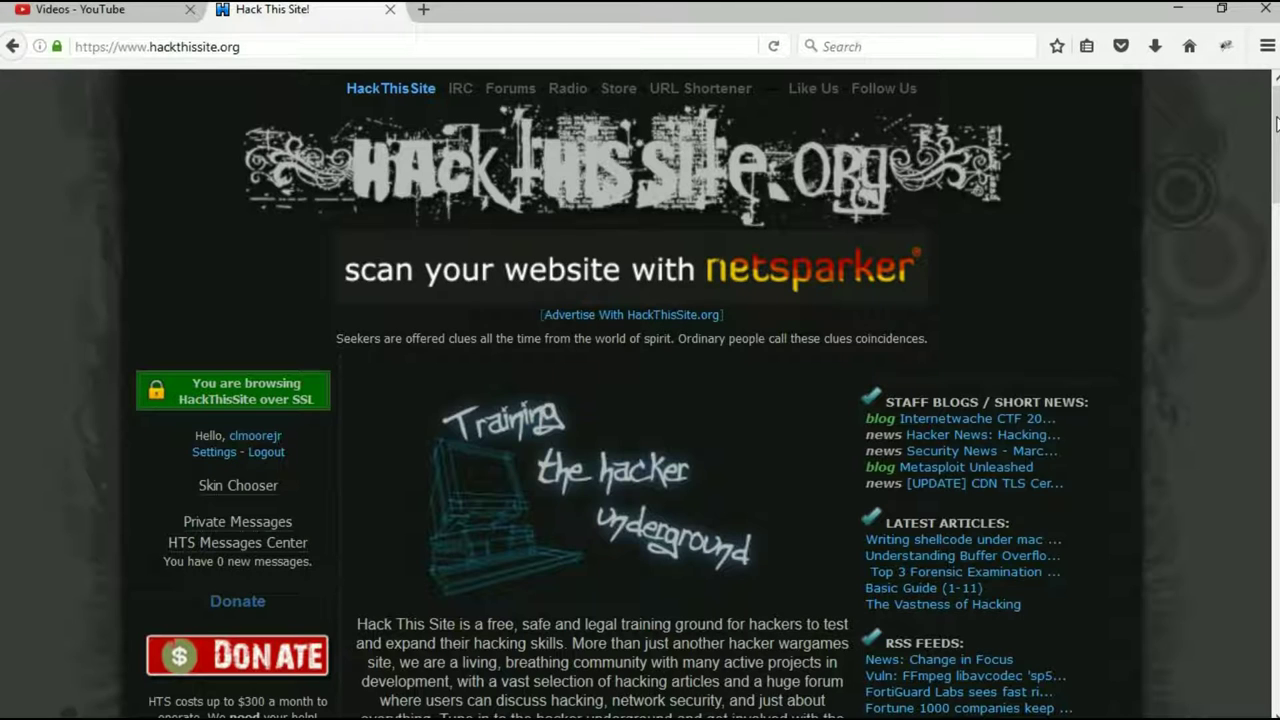
scroll(392, 424, down, 4)
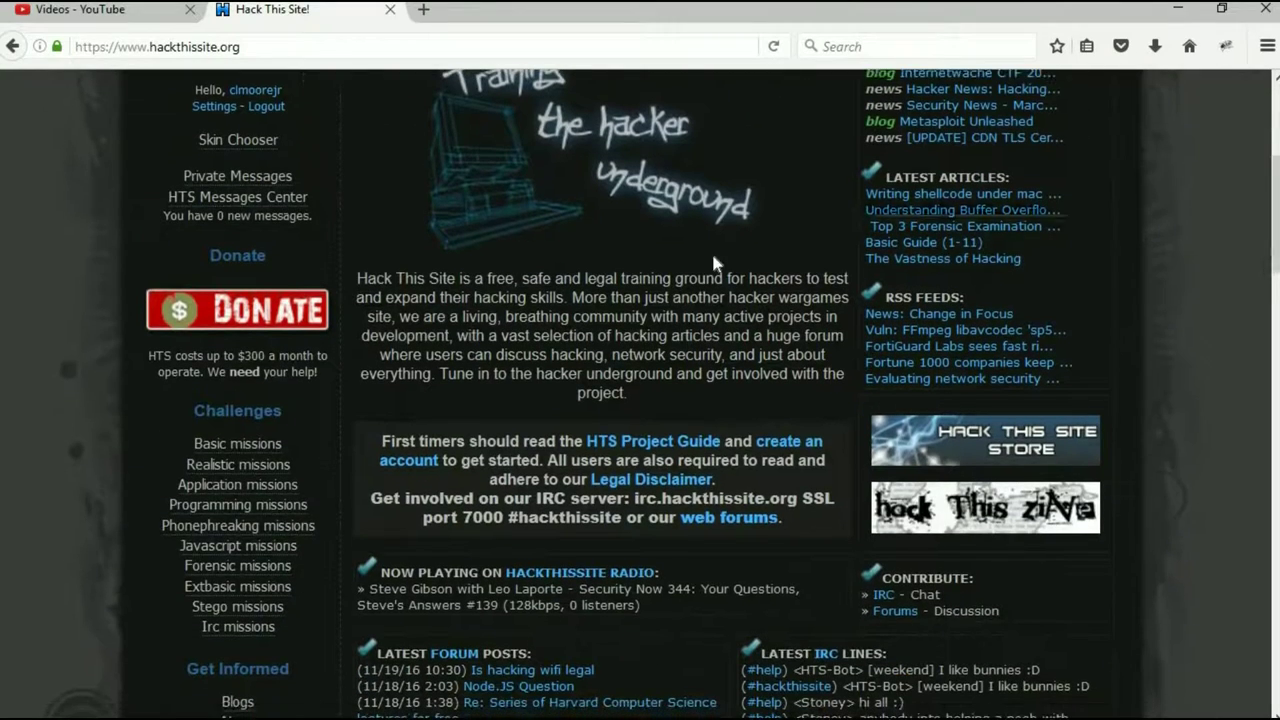
click(262, 446)
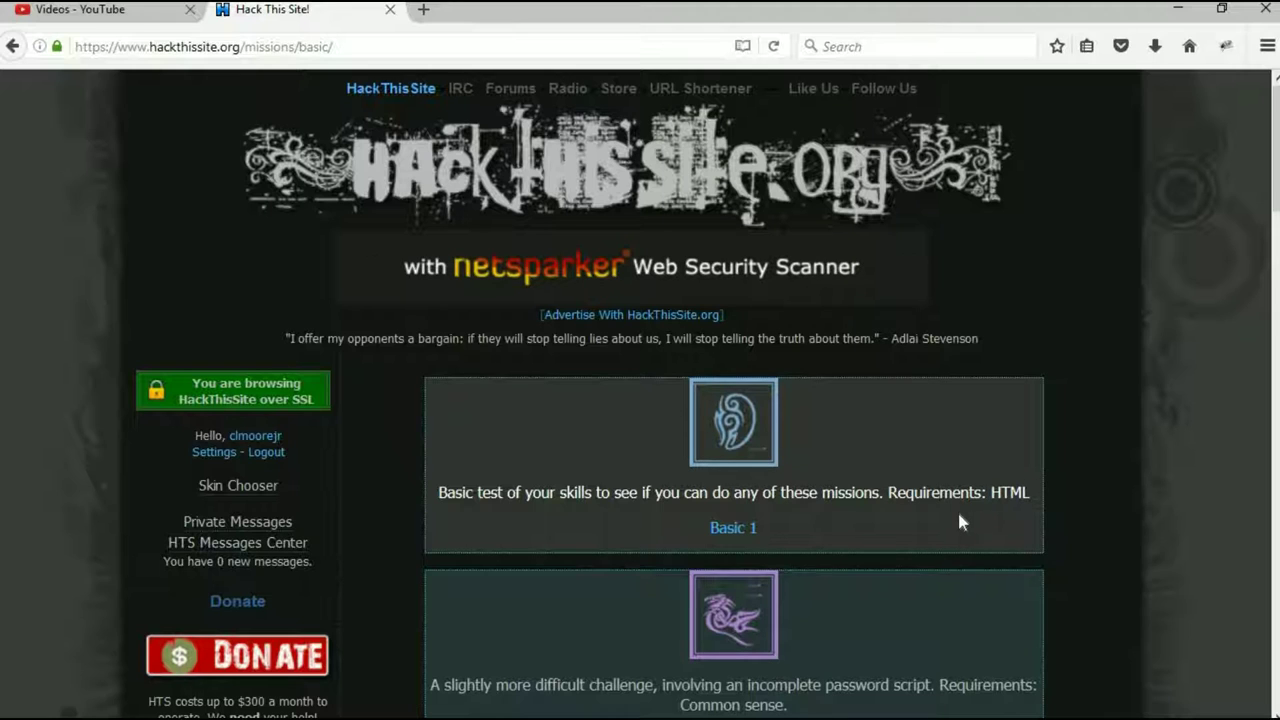
click(753, 531)
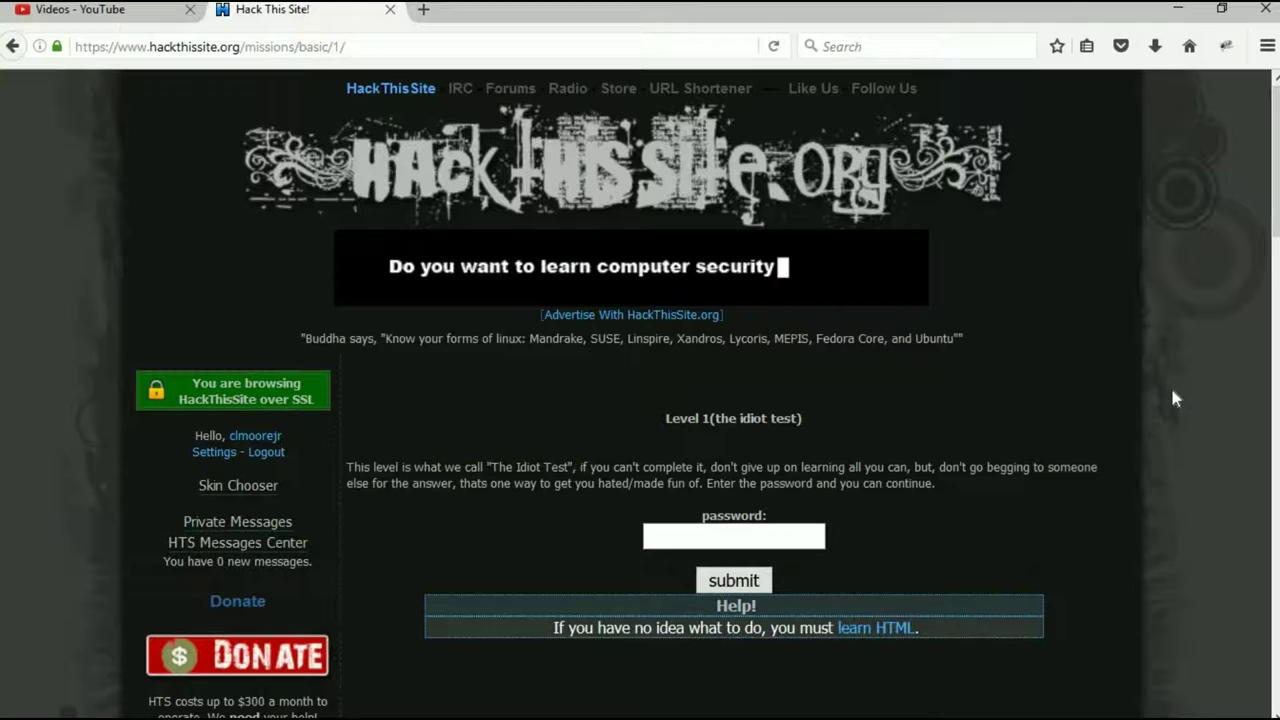
Enlarge the mission page by two zoom levels
click(1265, 49)
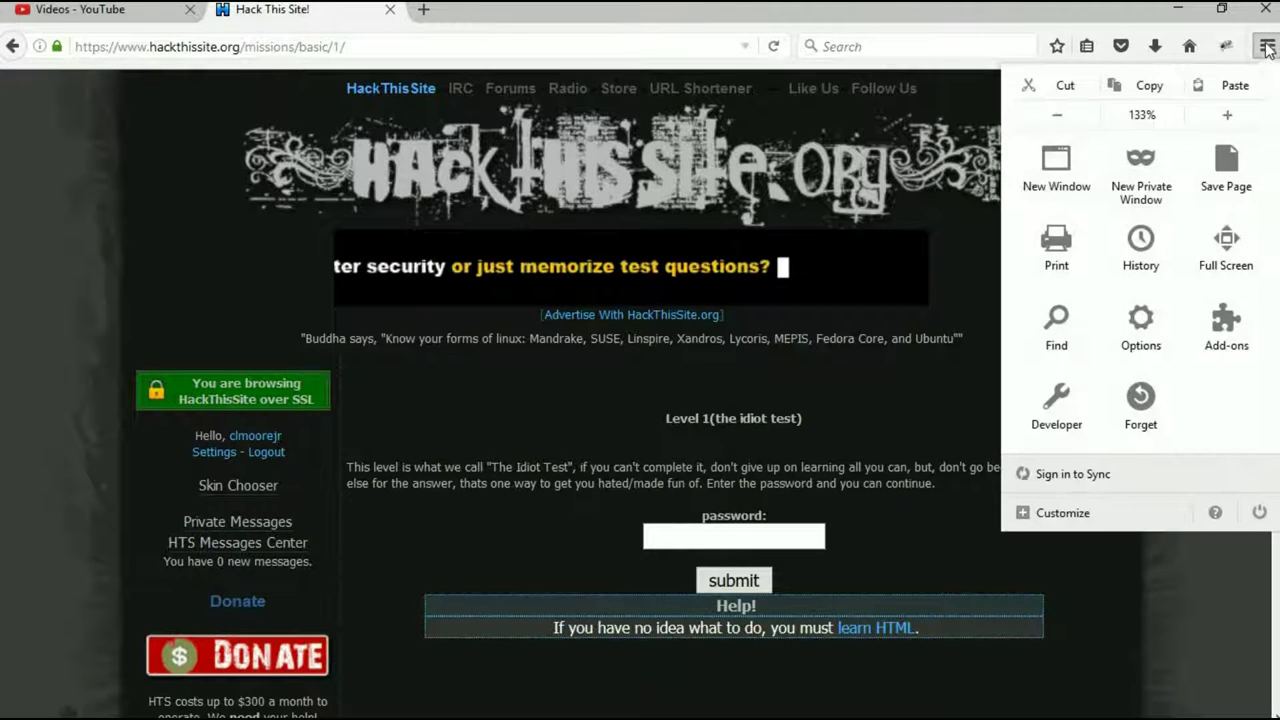
click(1228, 116)
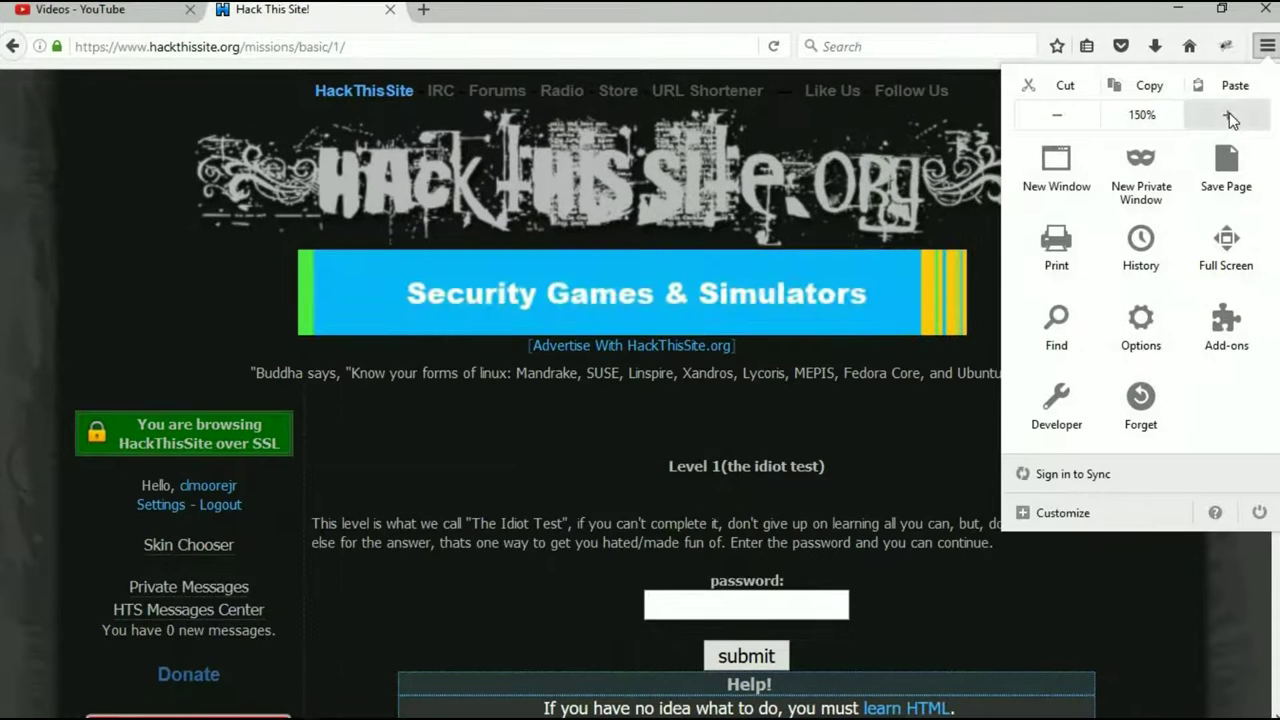
click(1228, 116)
click(1254, 581)
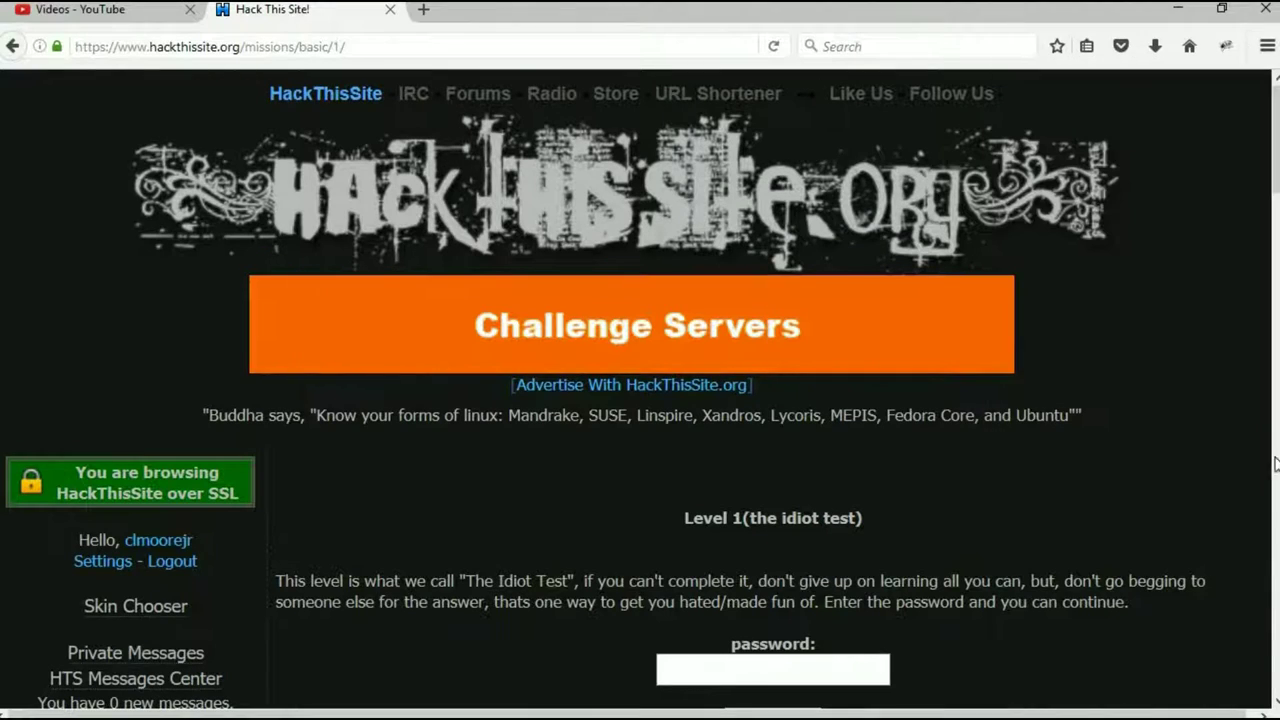
Open the page source of the Level 1 mission with the password form
click(1274, 335)
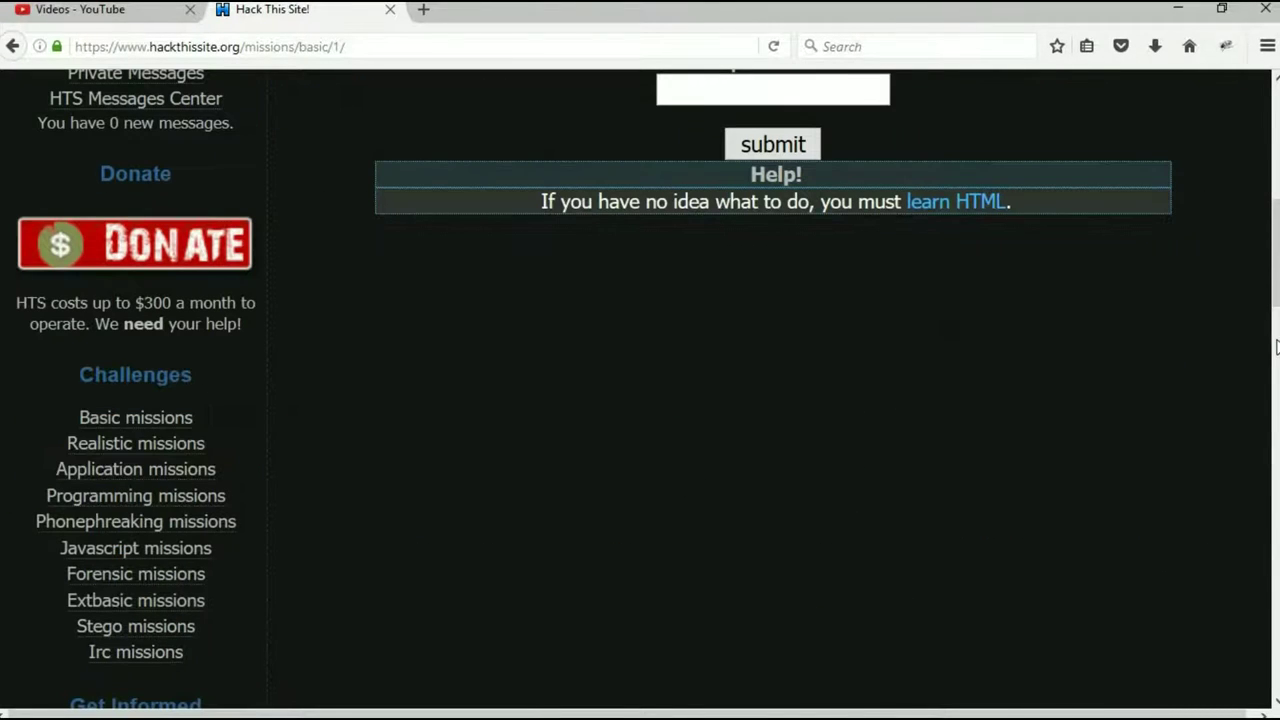
drag(1274, 320, 1274, 232)
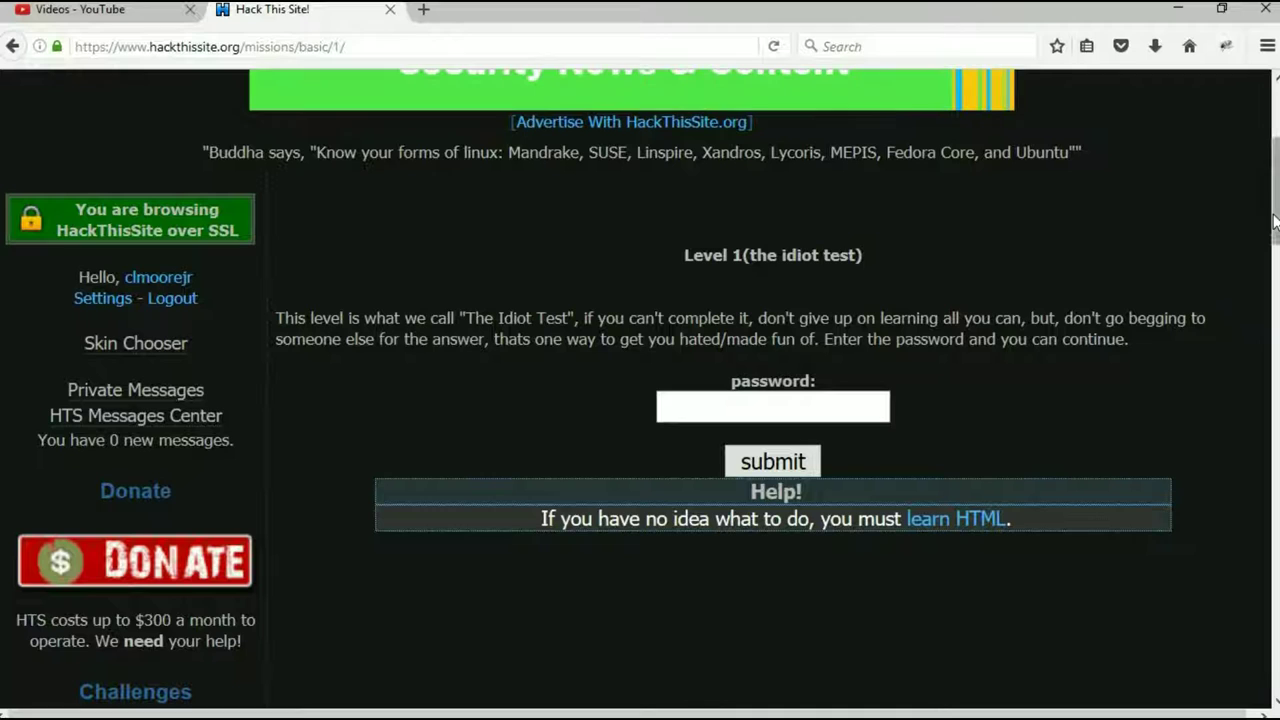
mouse_move(1275, 222)
mouse_down()
mouse_move(1276, 163)
mouse_move(1276, 295)
mouse_move(1277, 204)
mouse_up()
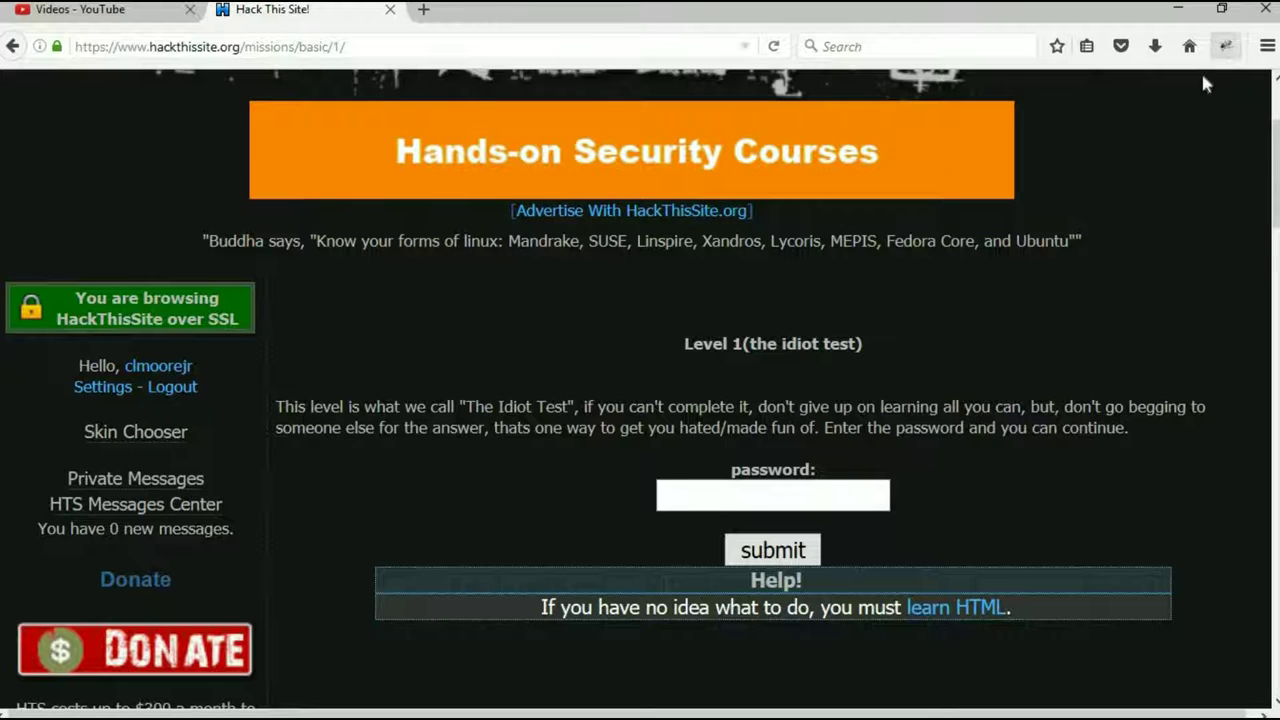
right_click(1005, 272)
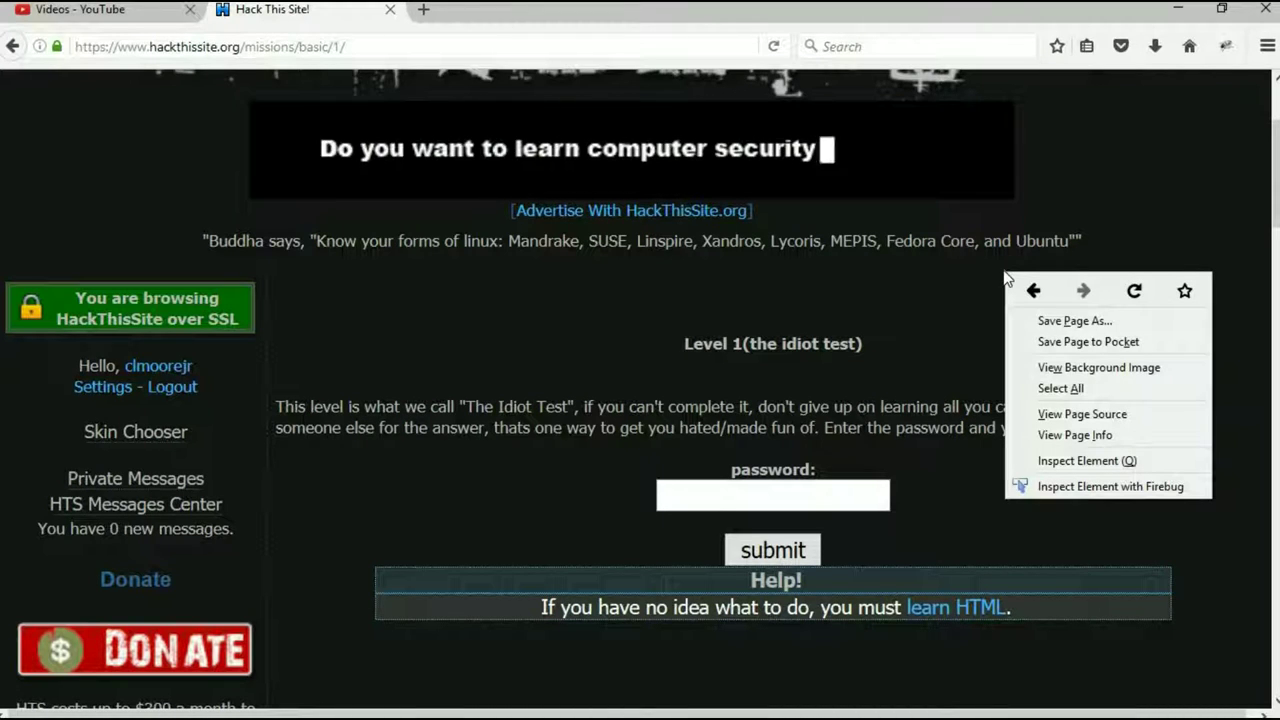
click(1084, 413)
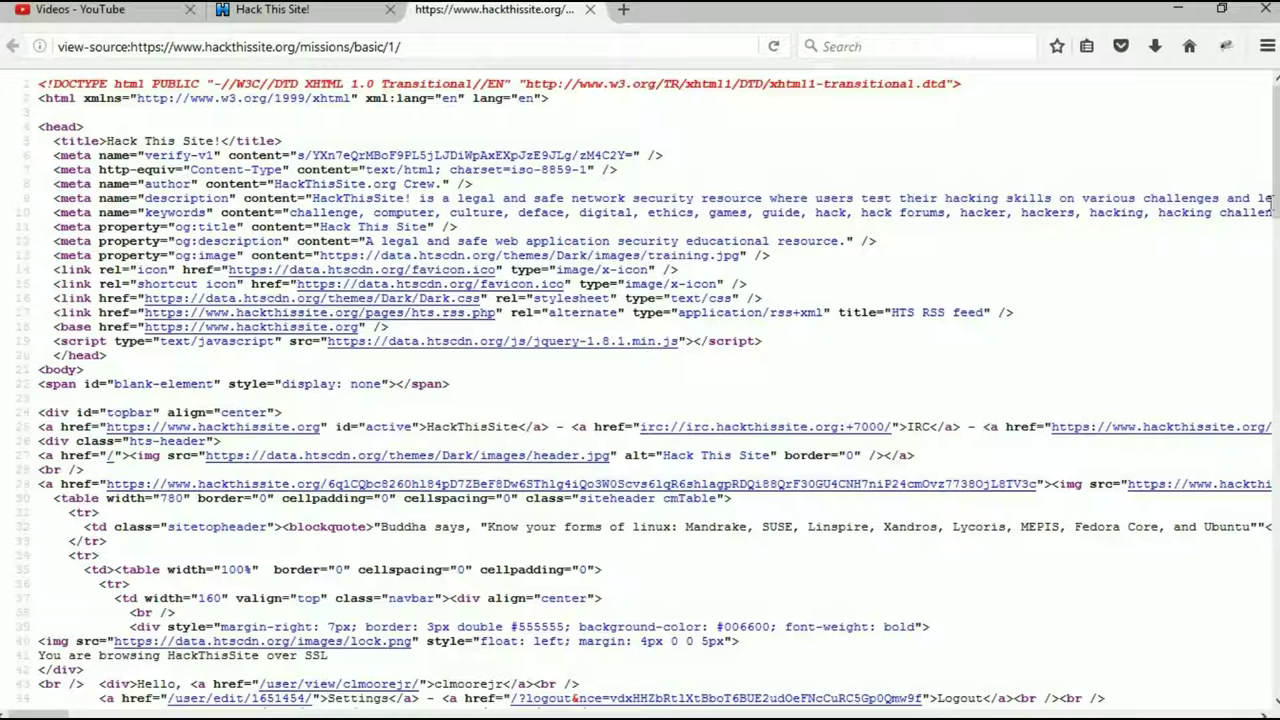
Examine the mission page's HTML source, including its head and body sections and the closing scripts
scroll(1274, 208, down, 2)
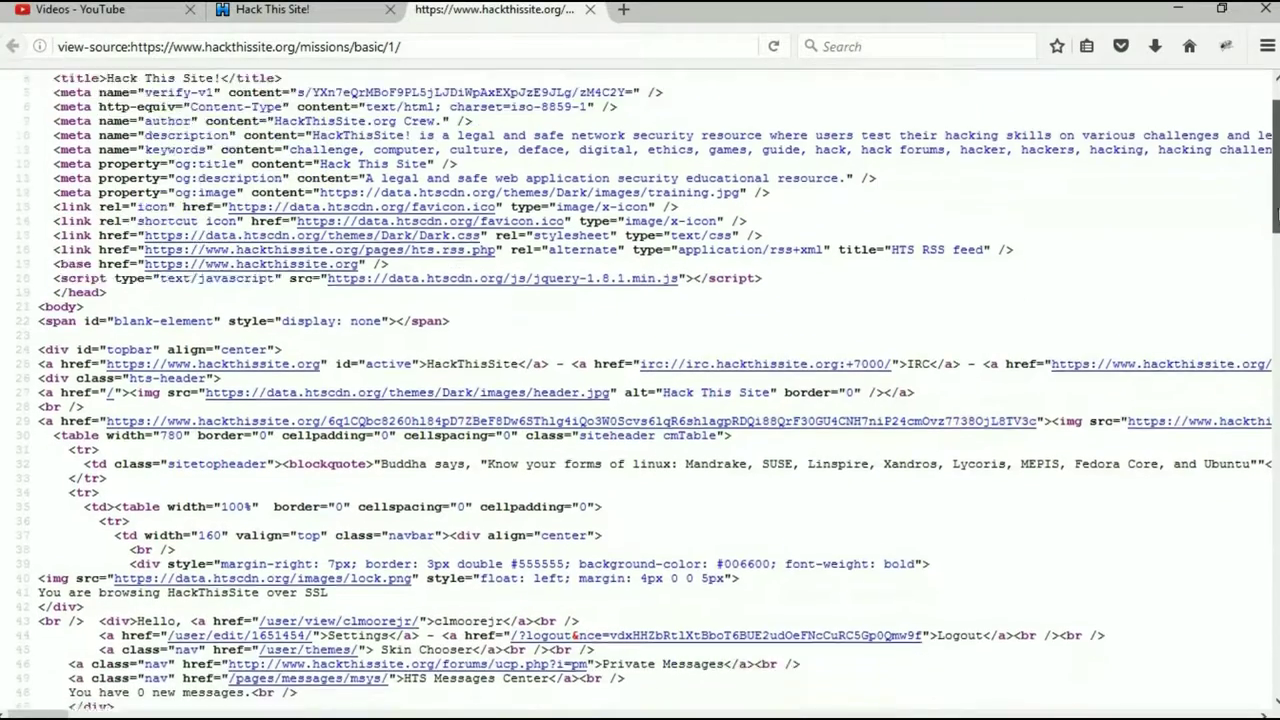
scroll(1276, 210, down, 2)
scroll(1276, 210, down, 5)
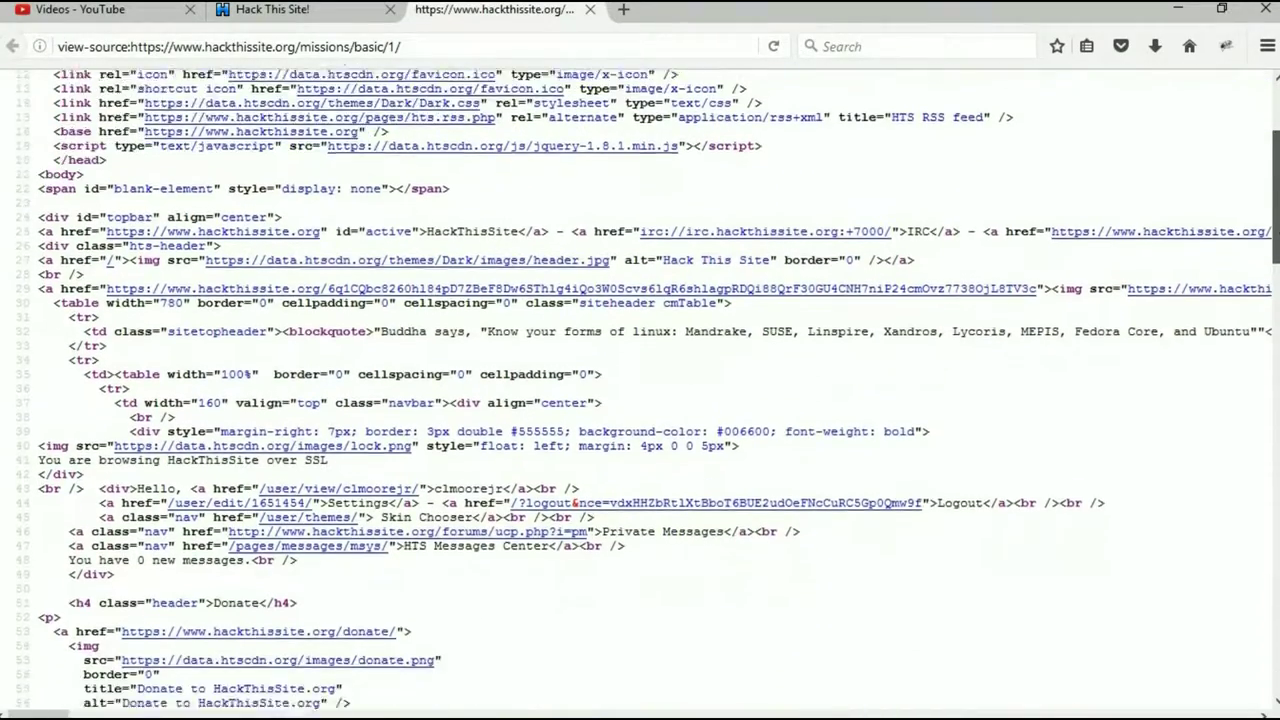
scroll(1276, 210, down, 3)
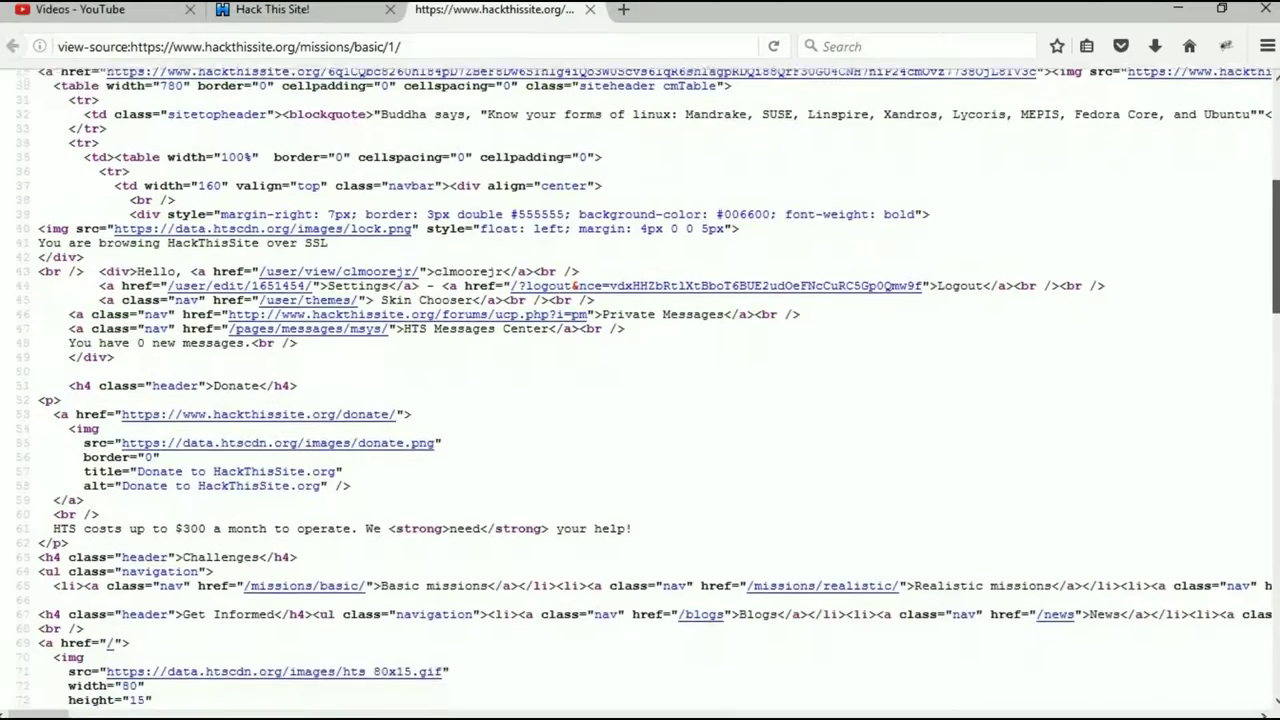
scroll(648, 388, down, 4)
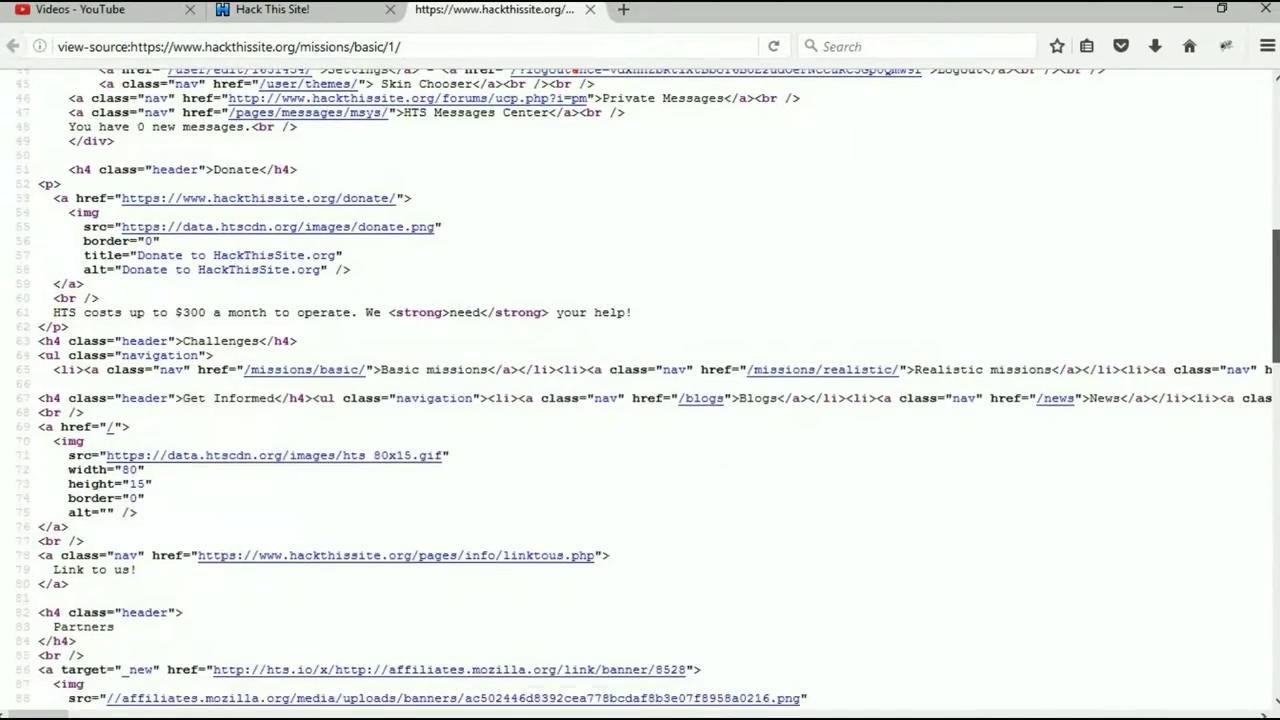
scroll(648, 388, up, 15)
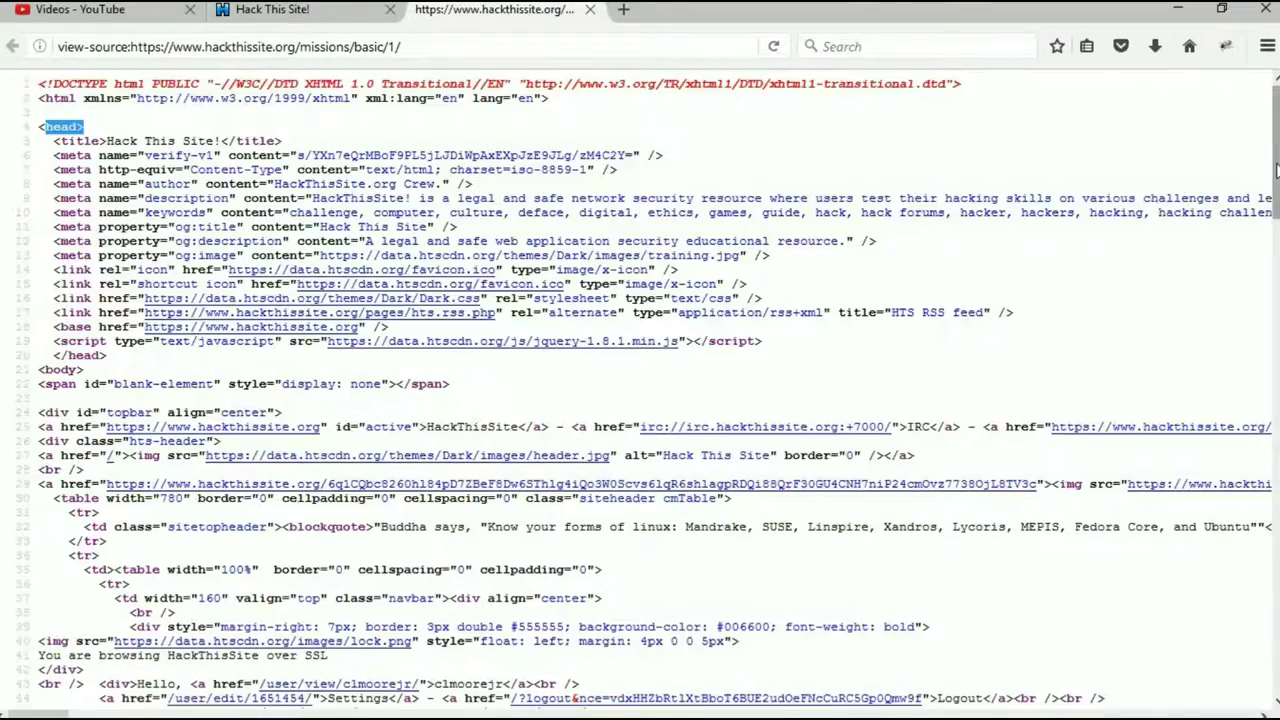
drag(1276, 170, 1276, 634)
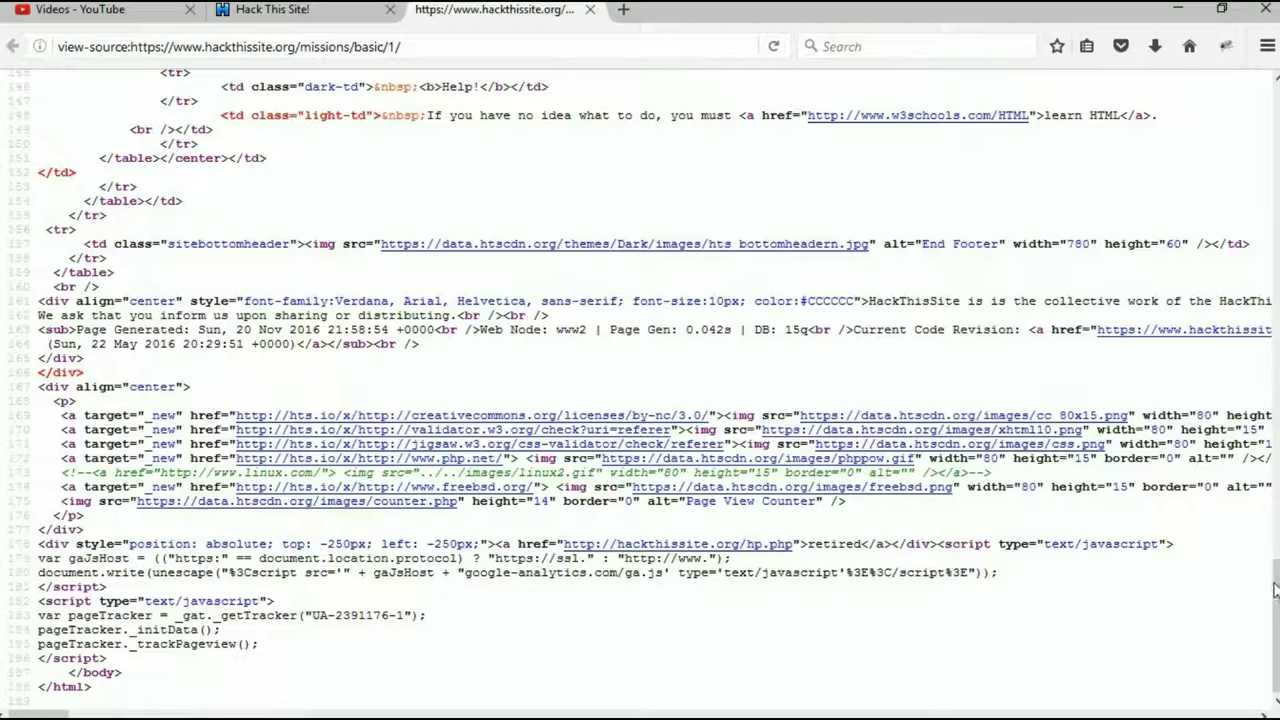
drag(1275, 590, 1274, 155)
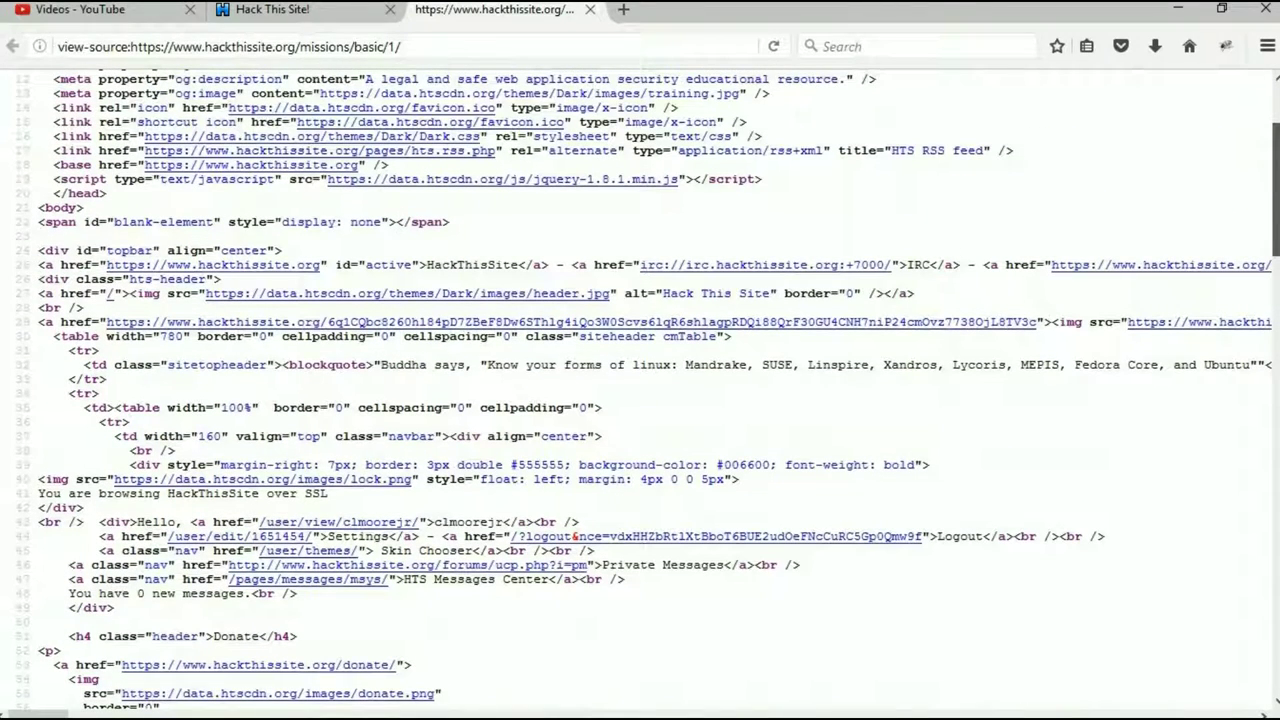
triple_click(52, 183)
click(110, 200)
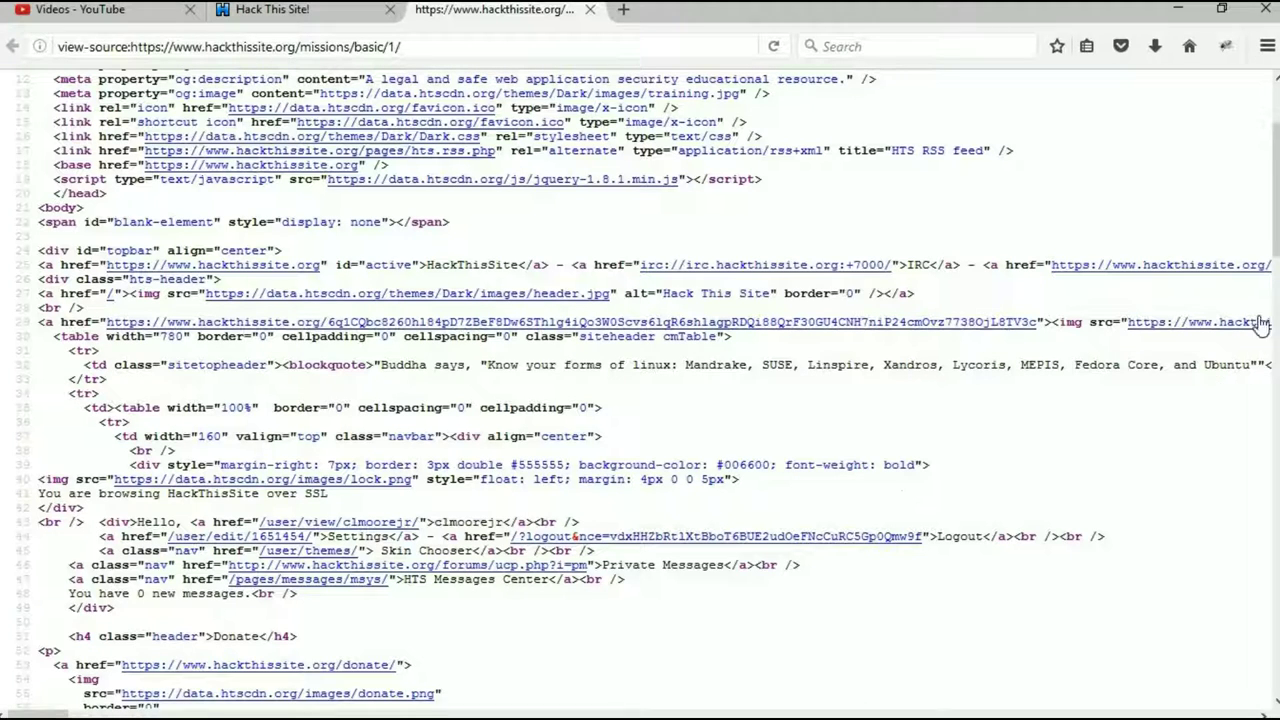
drag(1274, 232, 1274, 298)
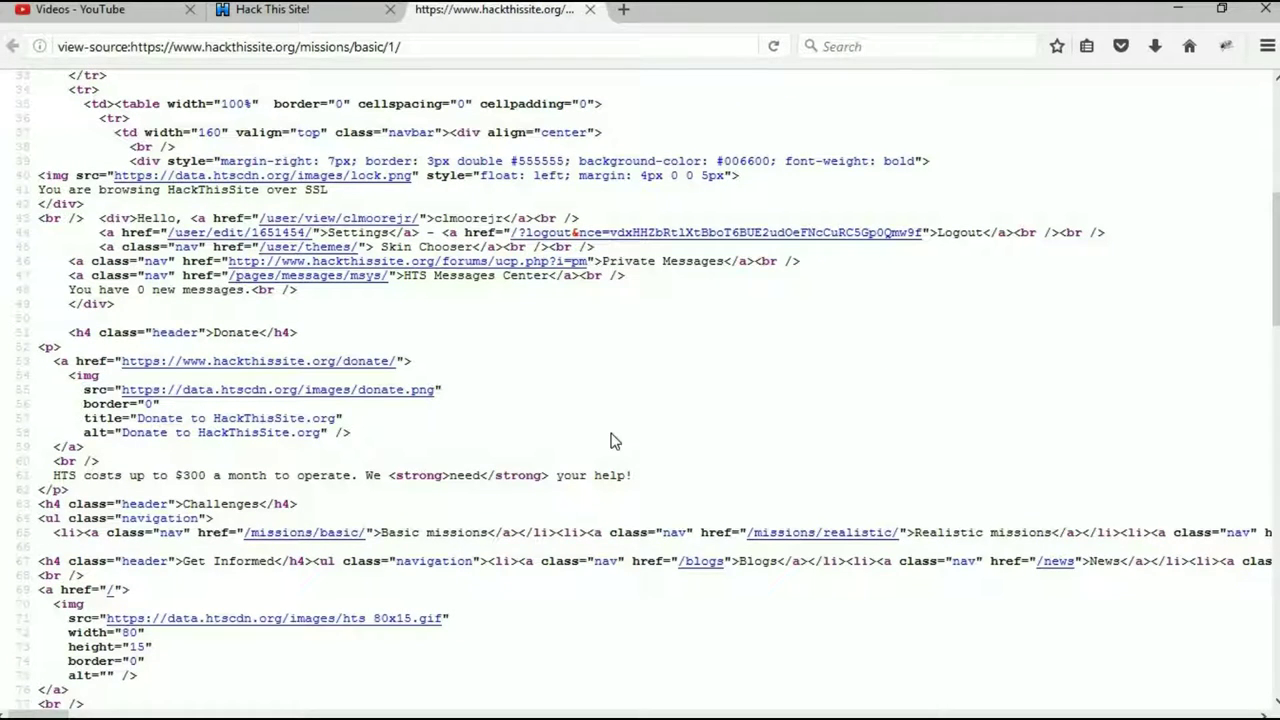
Try to find "password" in the page source with all matches highlighted
key(ctrl+f)
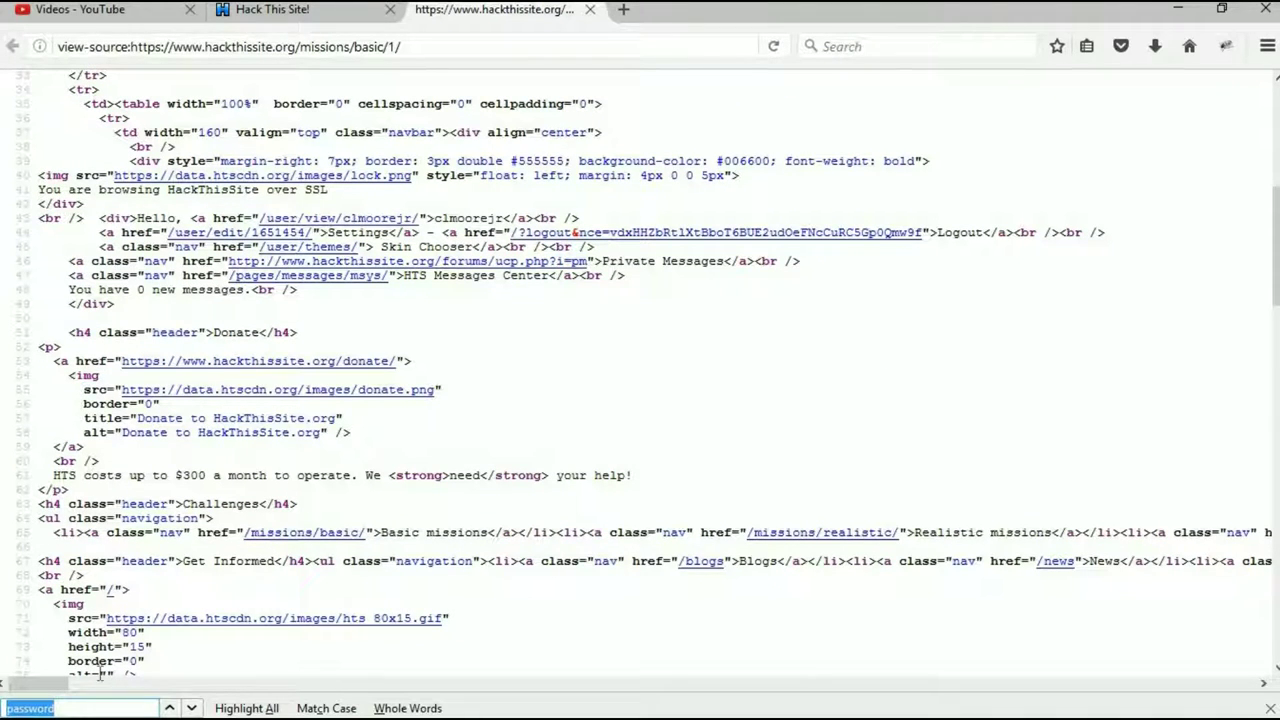
click(250, 708)
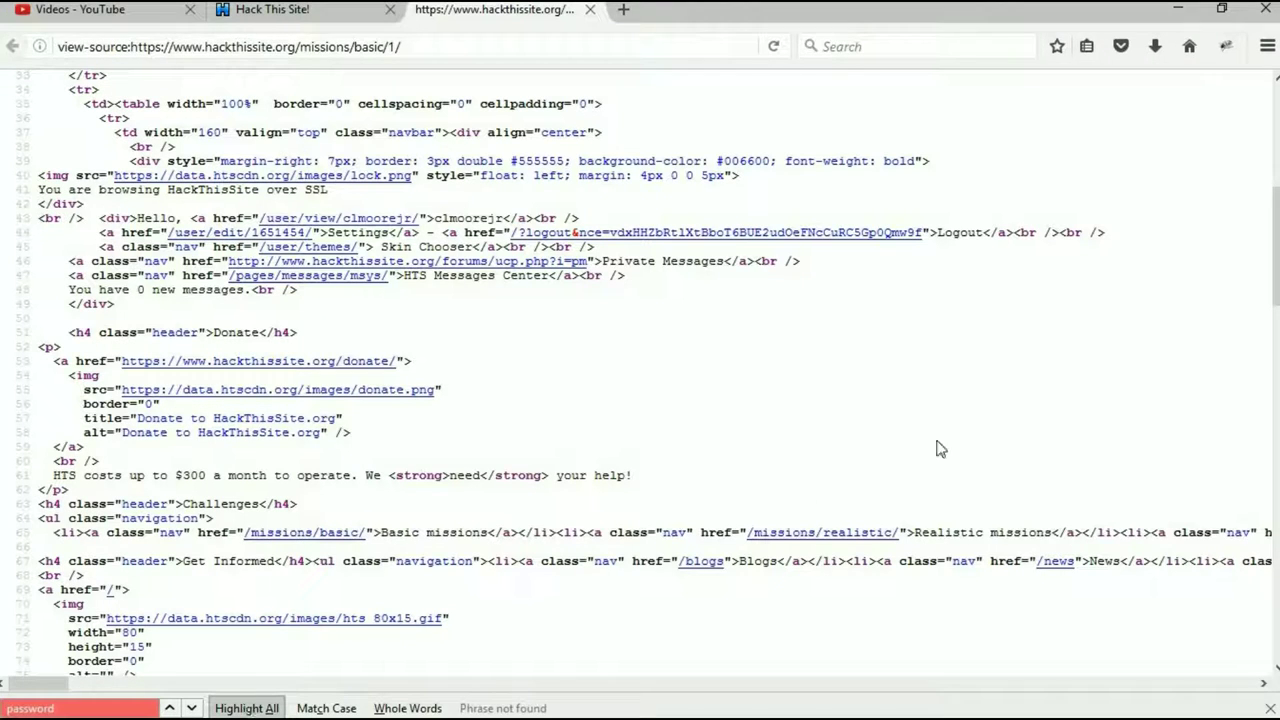
scroll(1275, 268, down, 9)
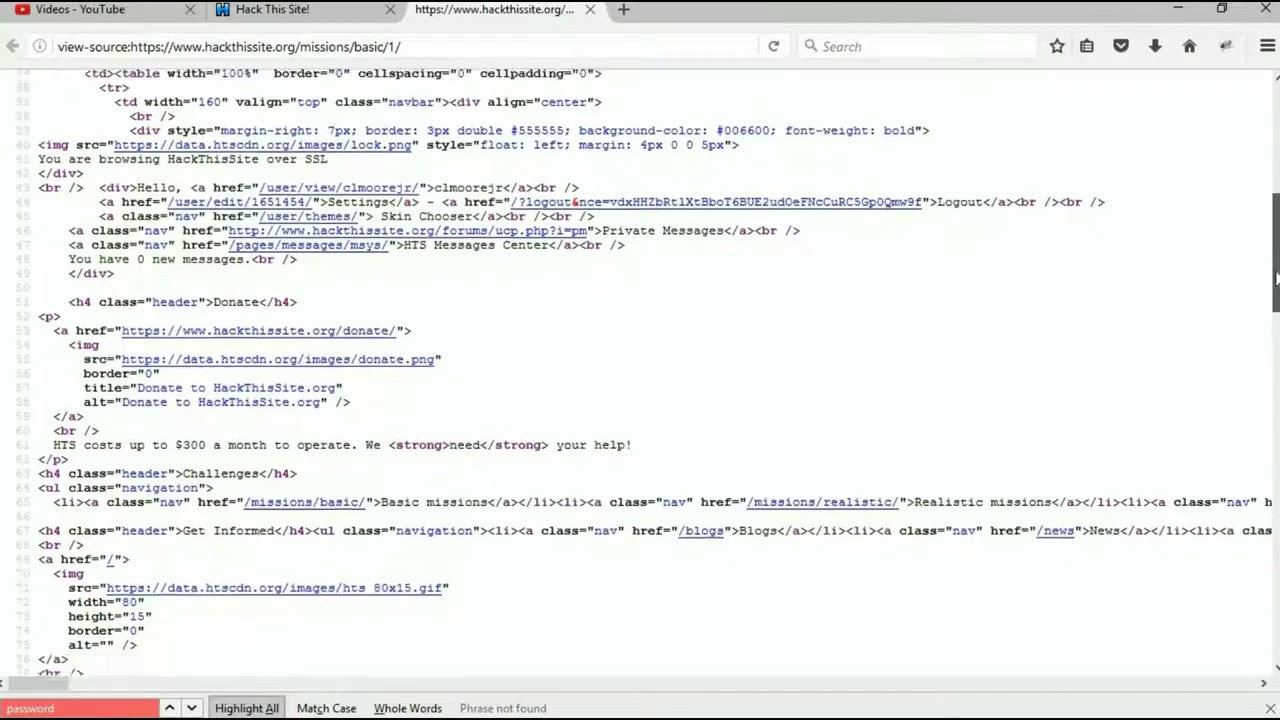
scroll(1275, 268, down, 15)
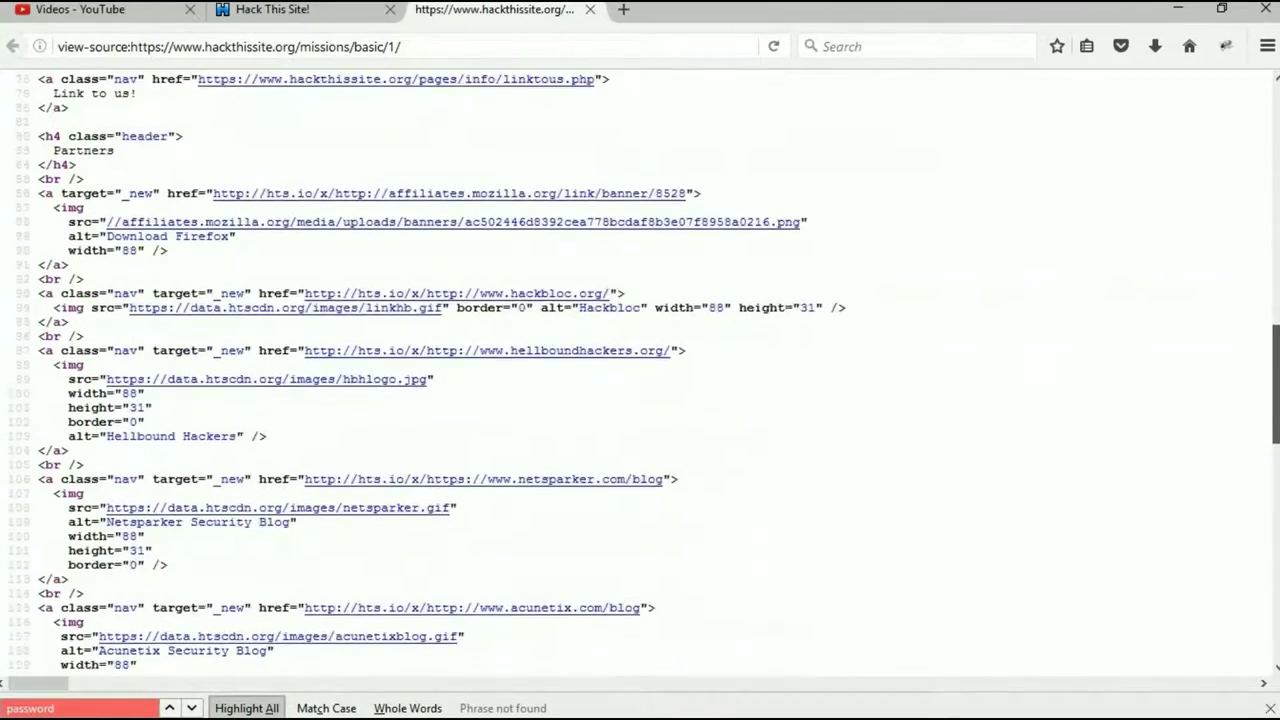
scroll(1275, 268, down, 7)
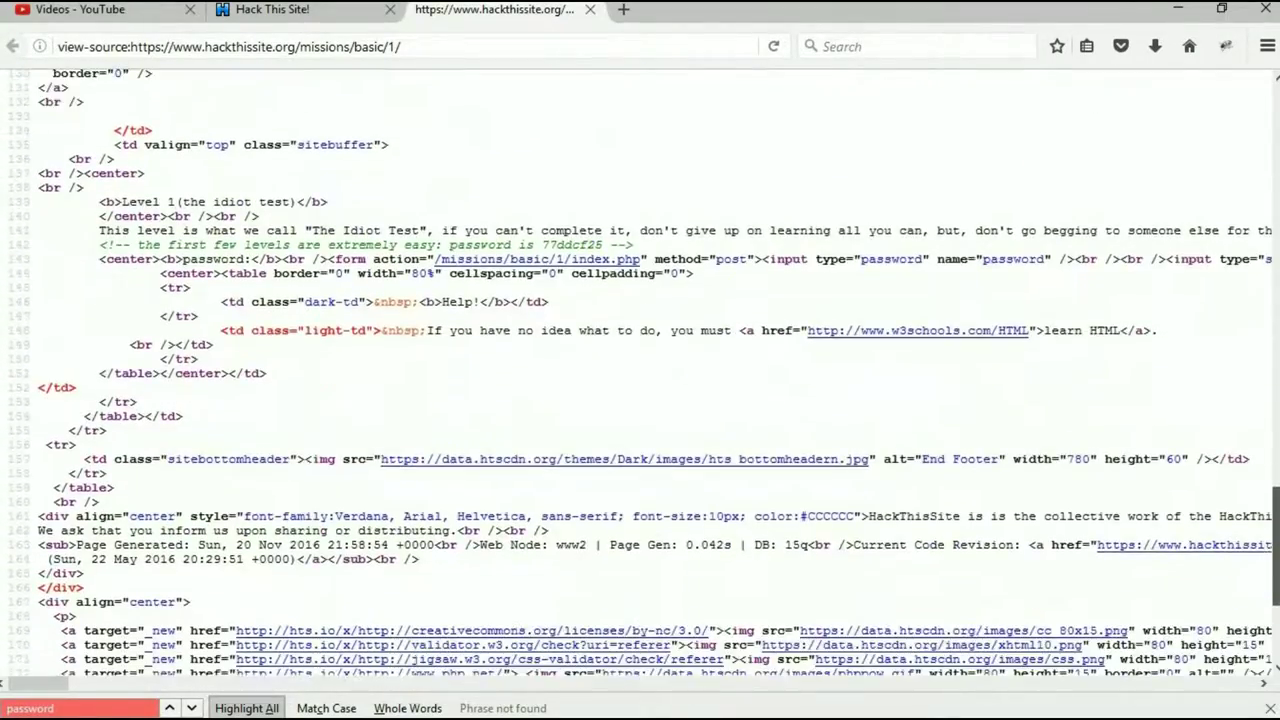
scroll(640, 370, up, 20)
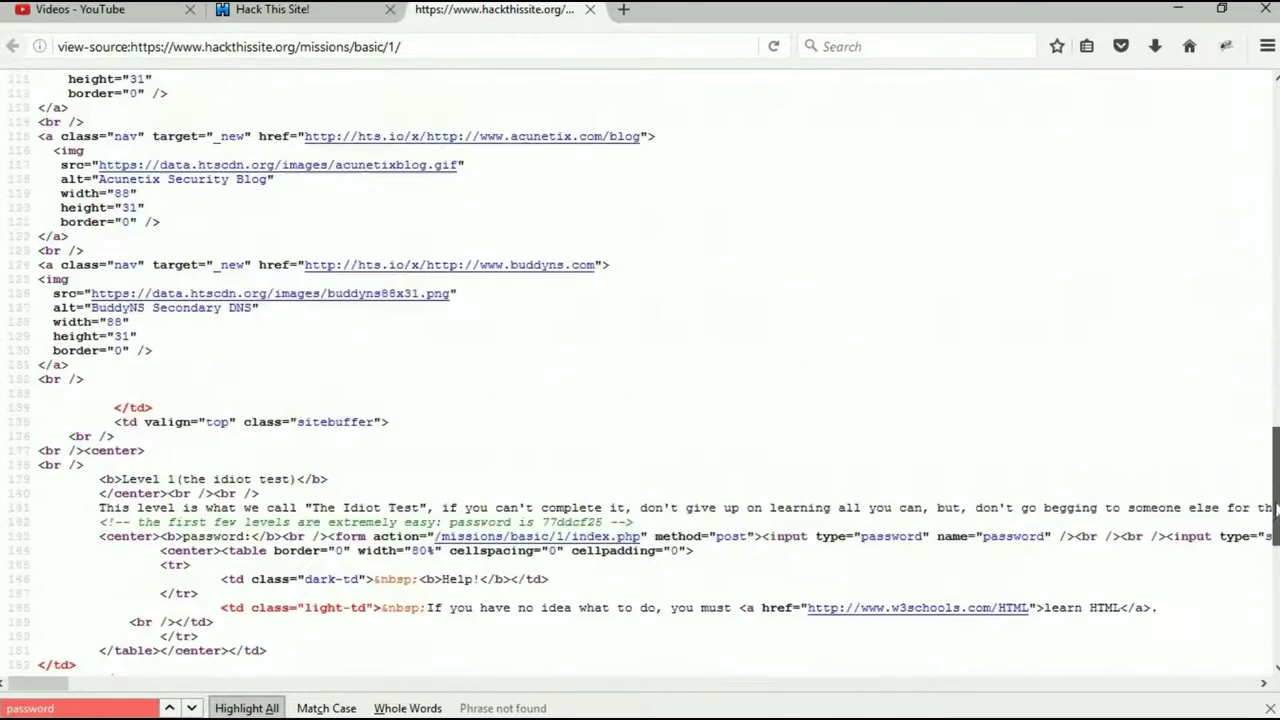
scroll(640, 370, down, 8)
scroll(640, 370, down, 7)
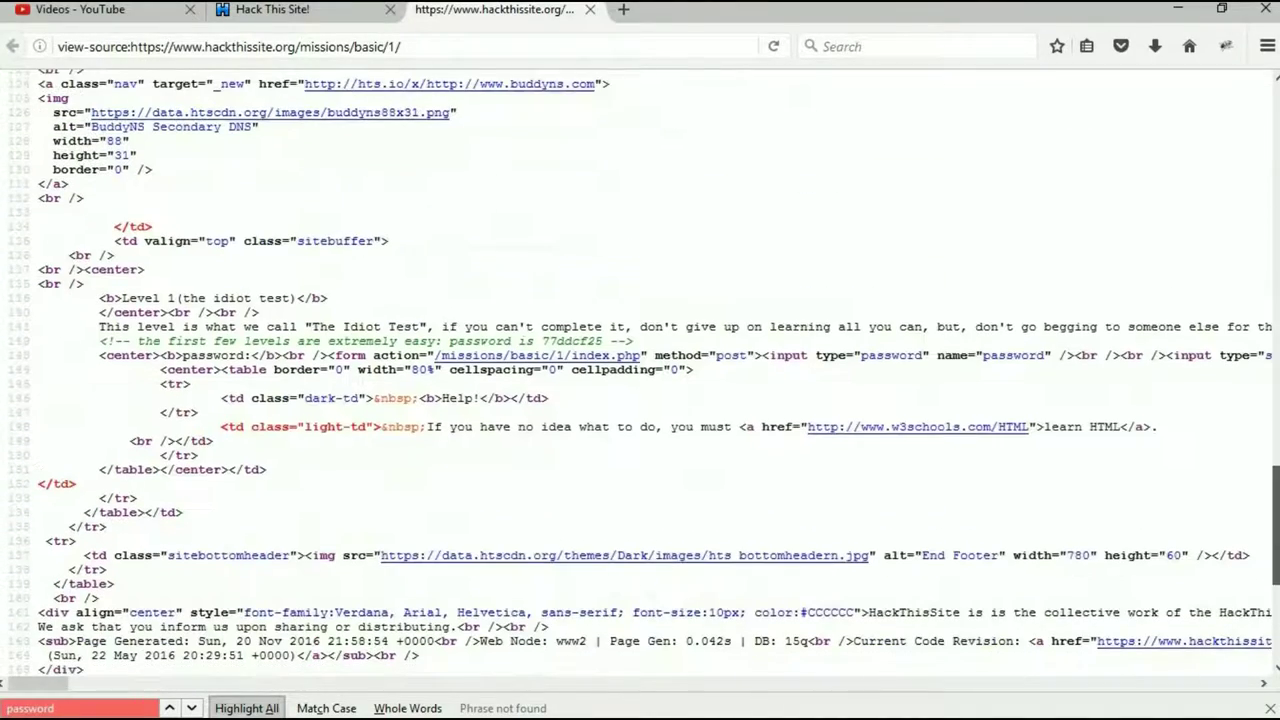
click(237, 708)
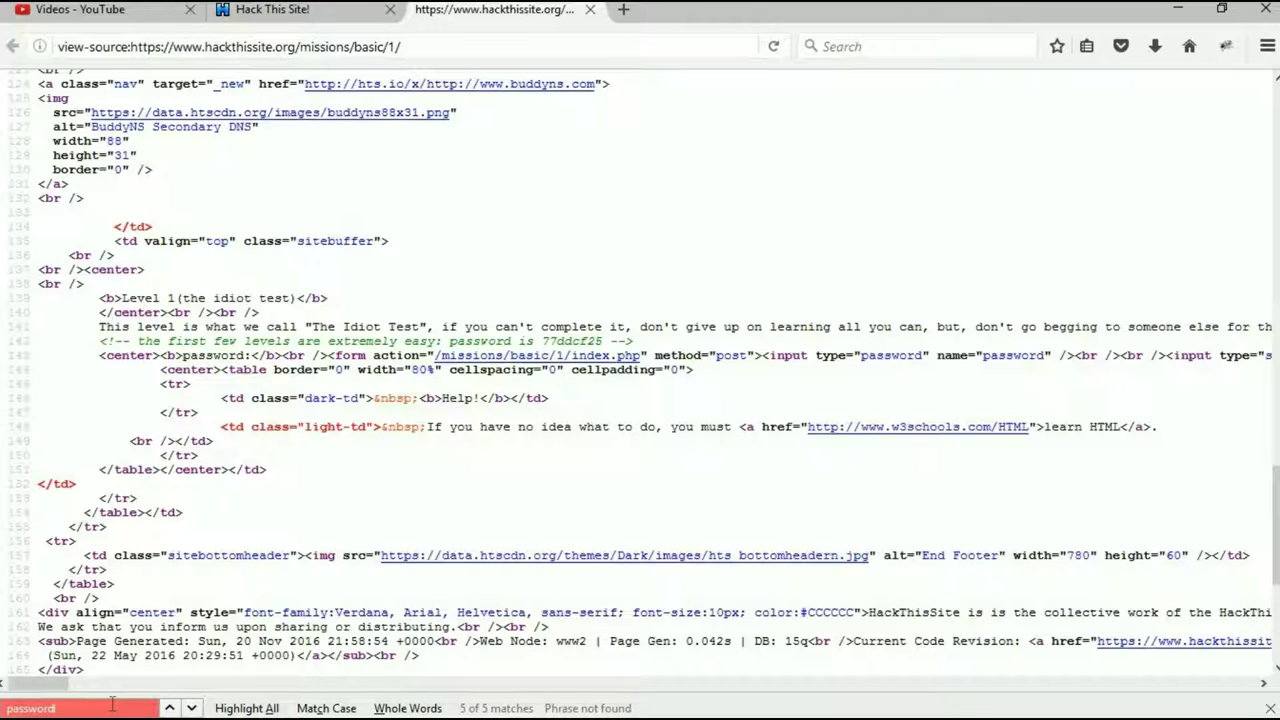
Search the page source for "password" again and highlight all matches
key(BackSpace)
key(BackSpace)
key(BackSpace)
key(BackSpace)
key(BackSpace)
key(BackSpace)
key(BackSpace)
key(BackSpace)
text(pa)
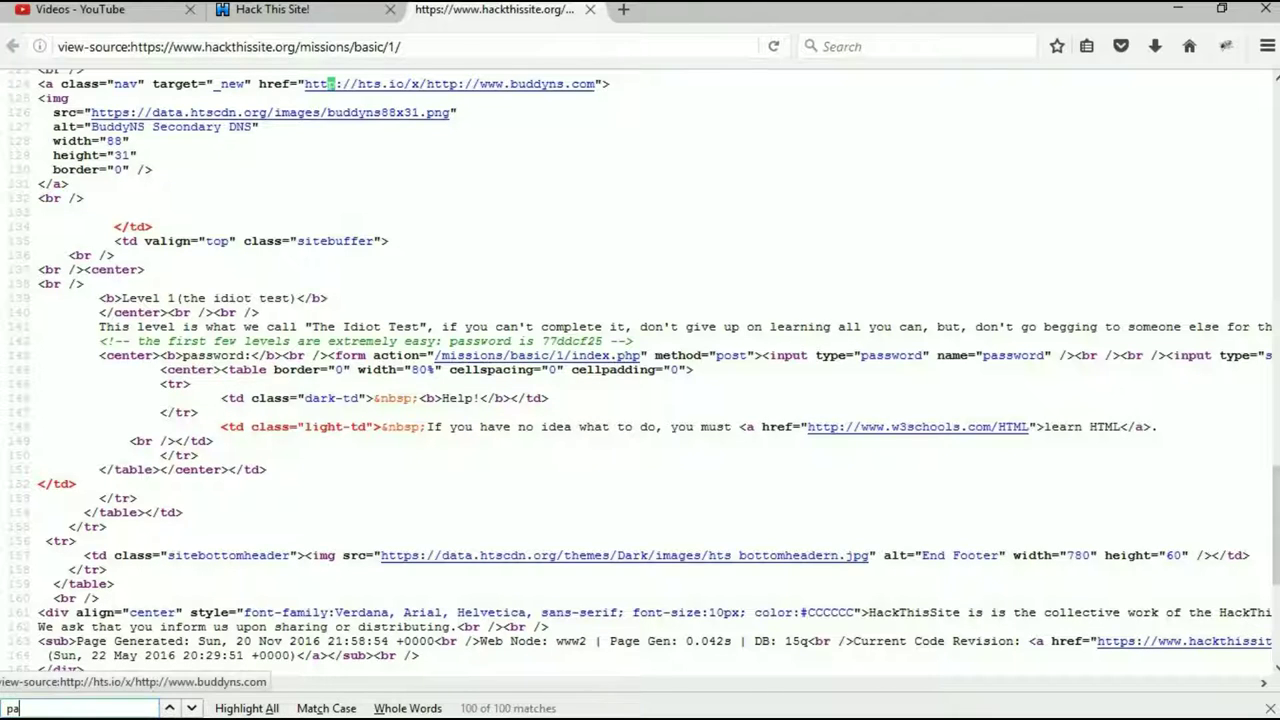
text(ssword)
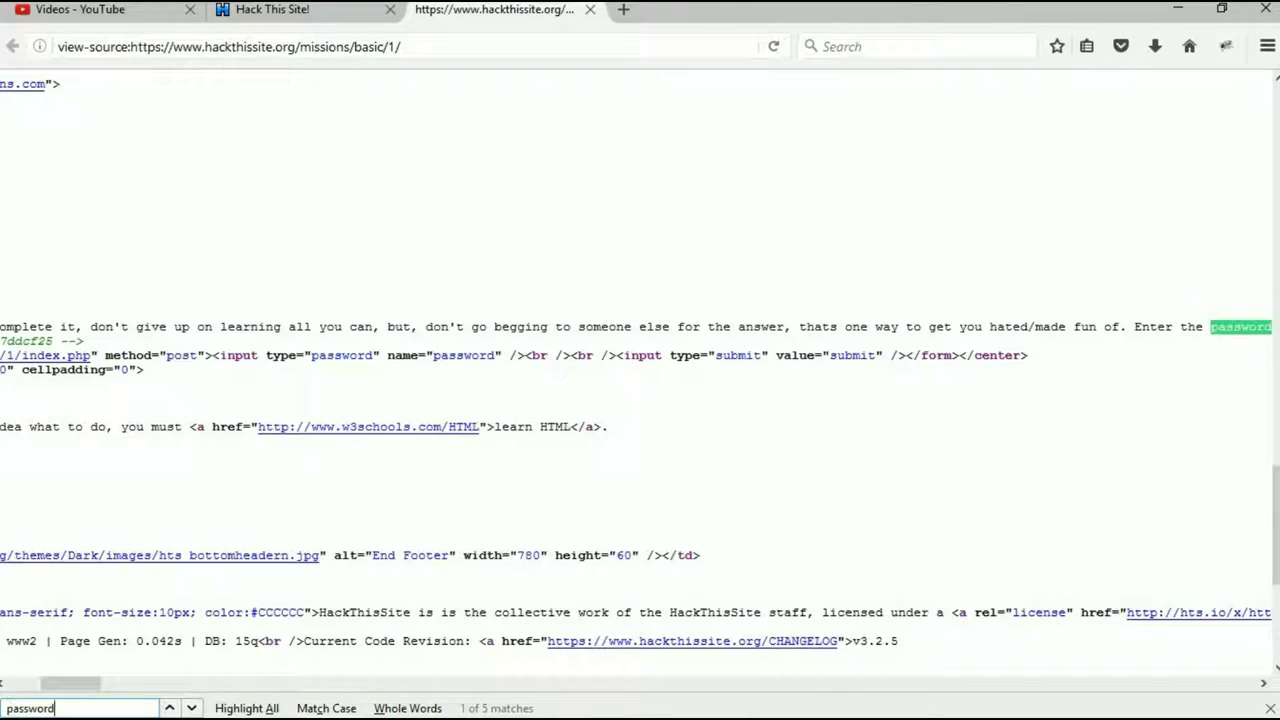
click(247, 707)
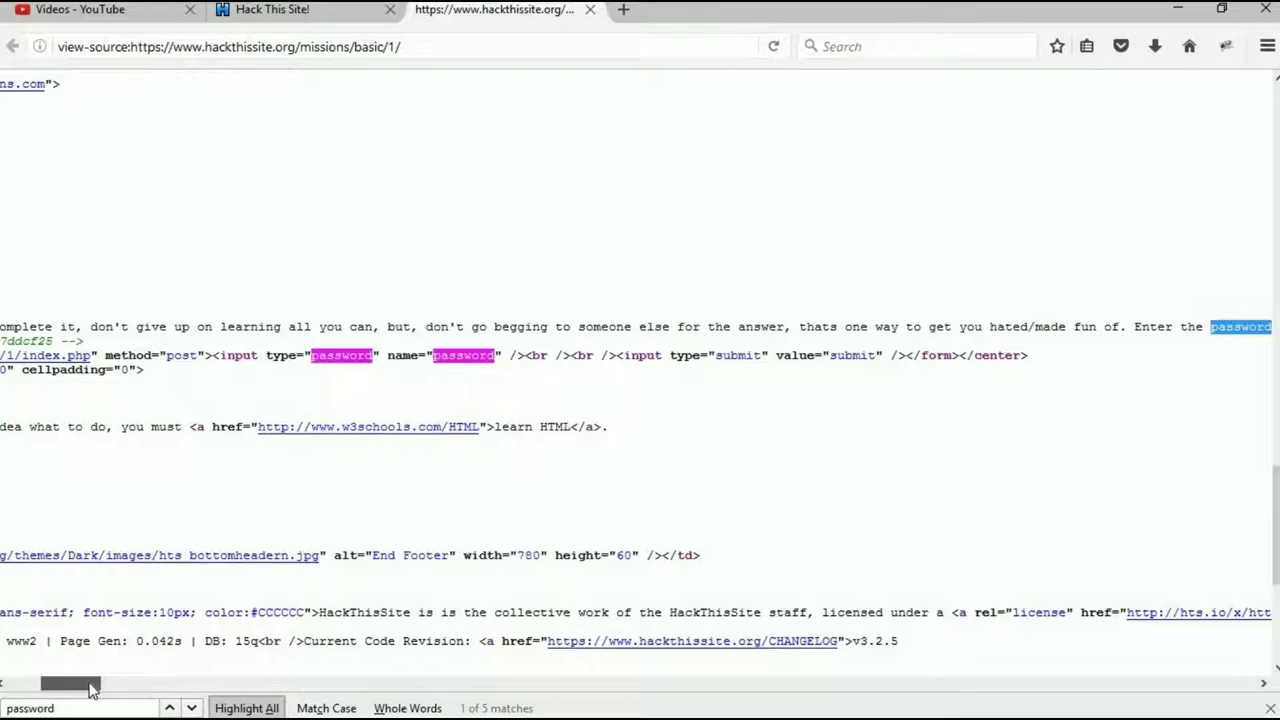
Select the text of the HTML comment above the password form, up to the disclosed password
drag(90, 688, 40, 697)
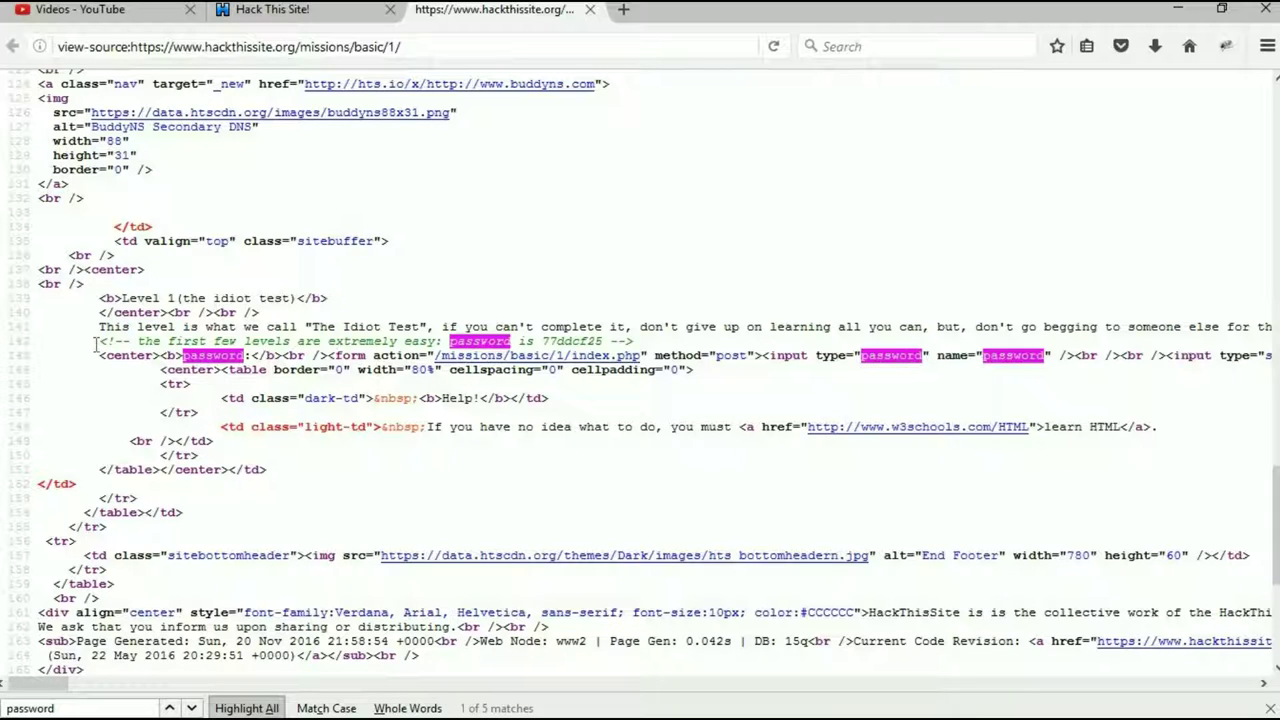
drag(100, 345, 535, 343)
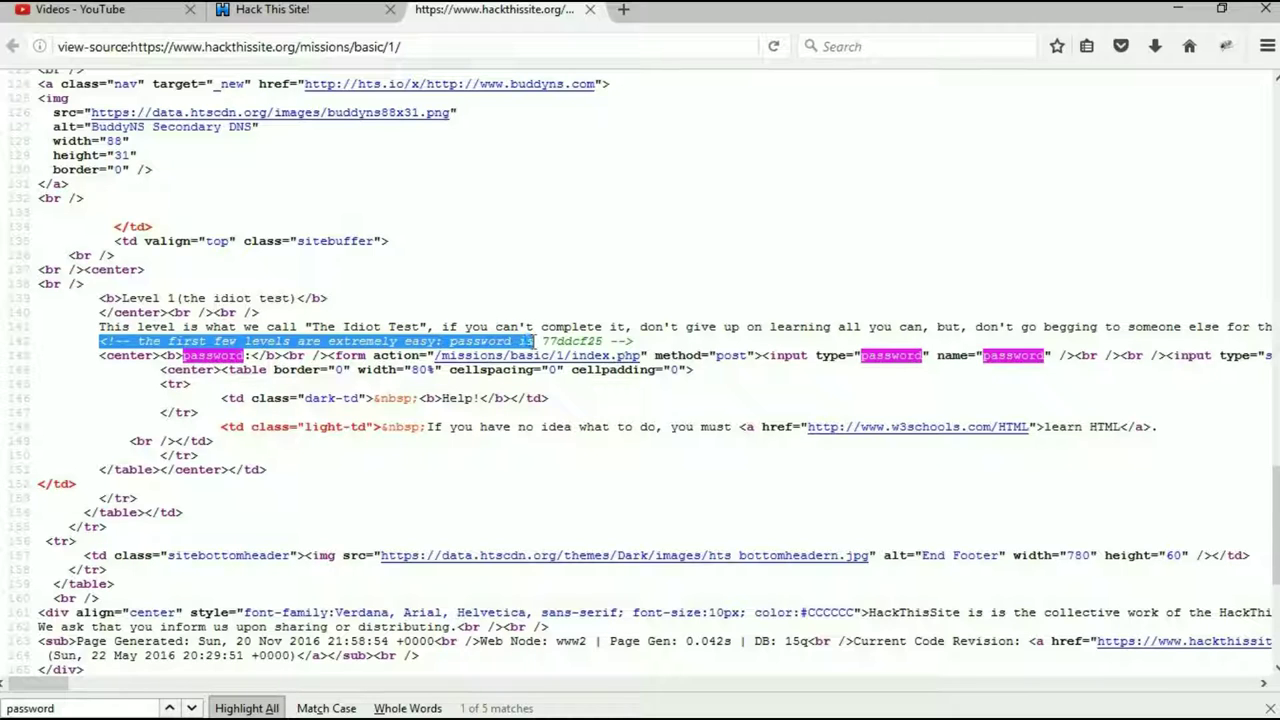
click(483, 343)
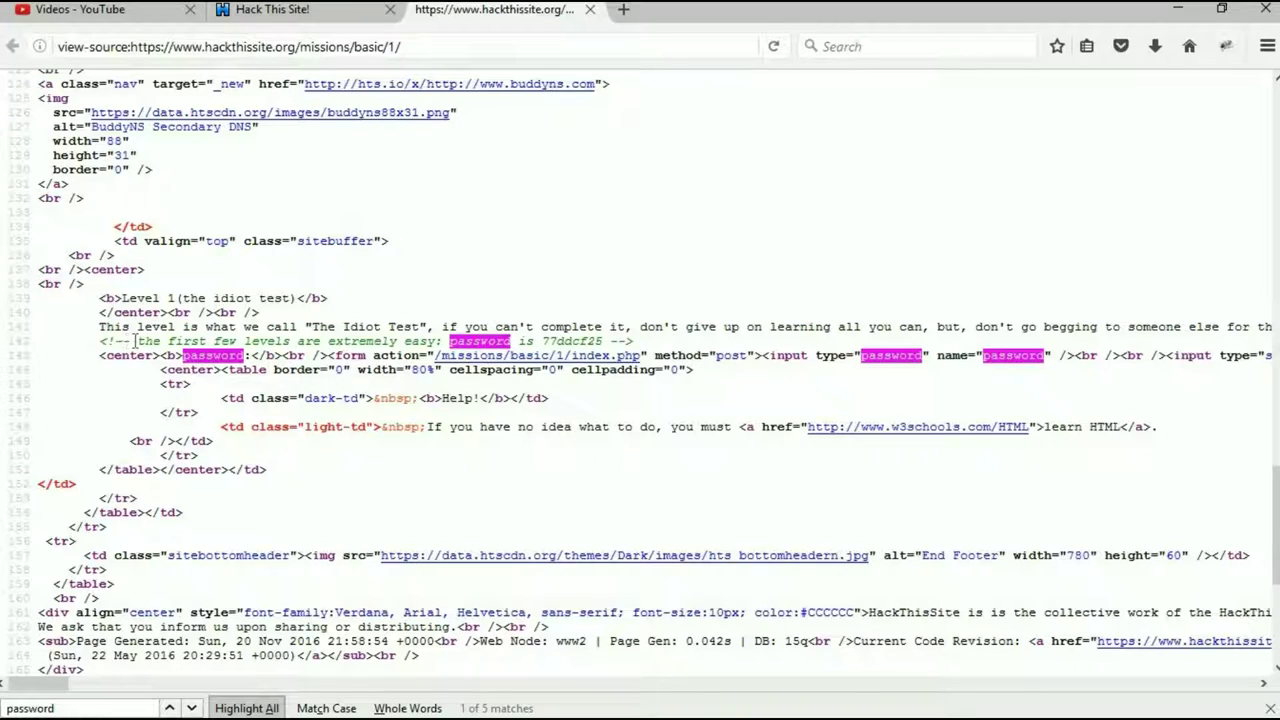
drag(134, 341, 102, 342)
click(137, 357)
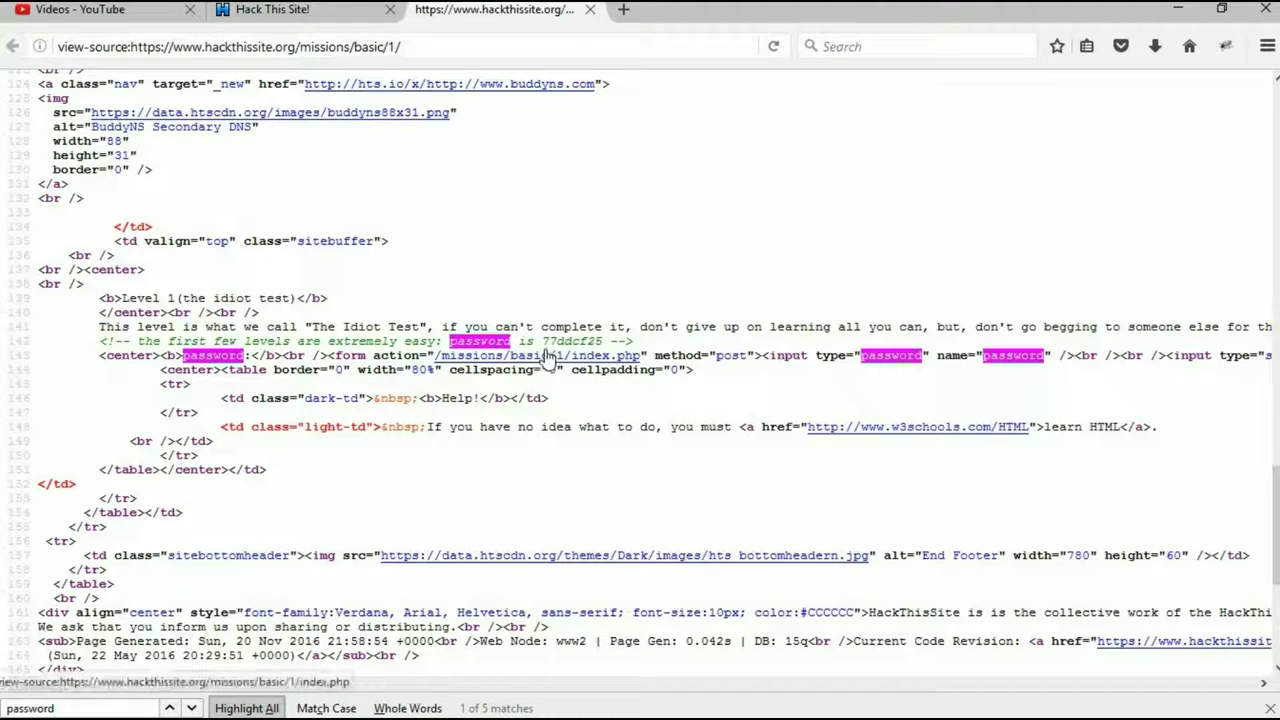
Copy the password disclosed in the HTML comment and submit it in the Level 1 mission's password field
drag(542, 341, 594, 342)
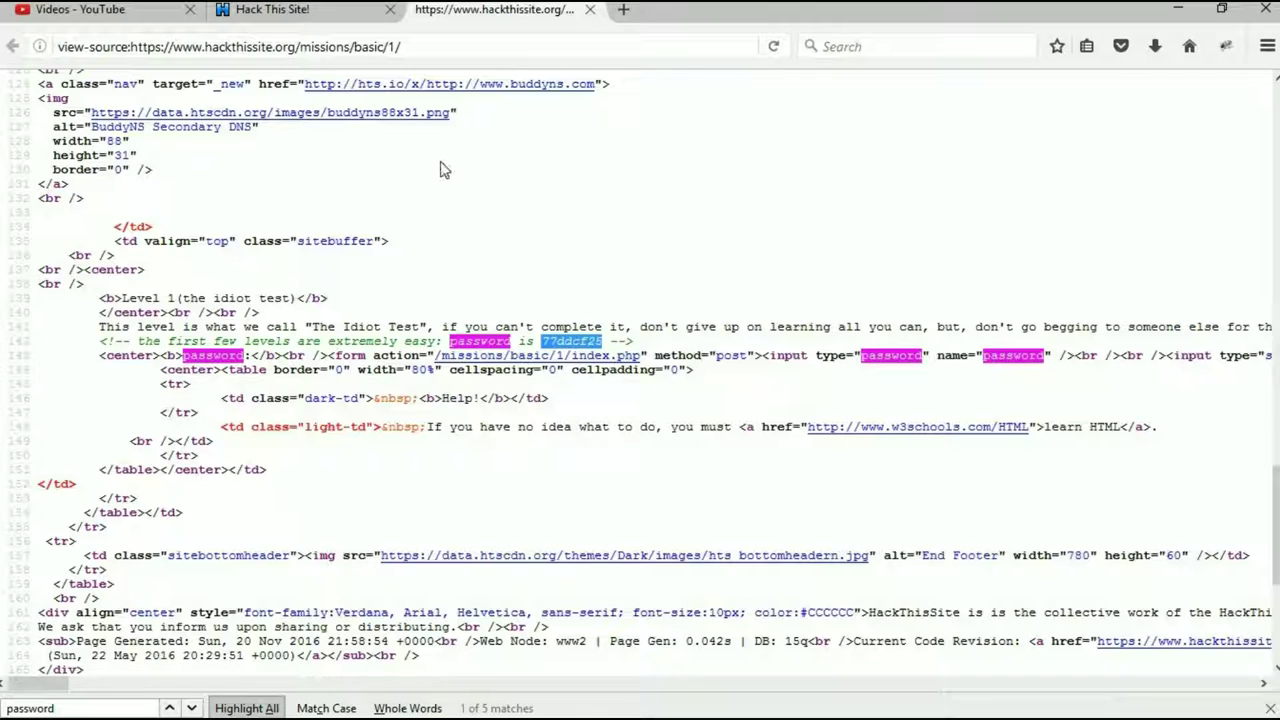
click(355, 14)
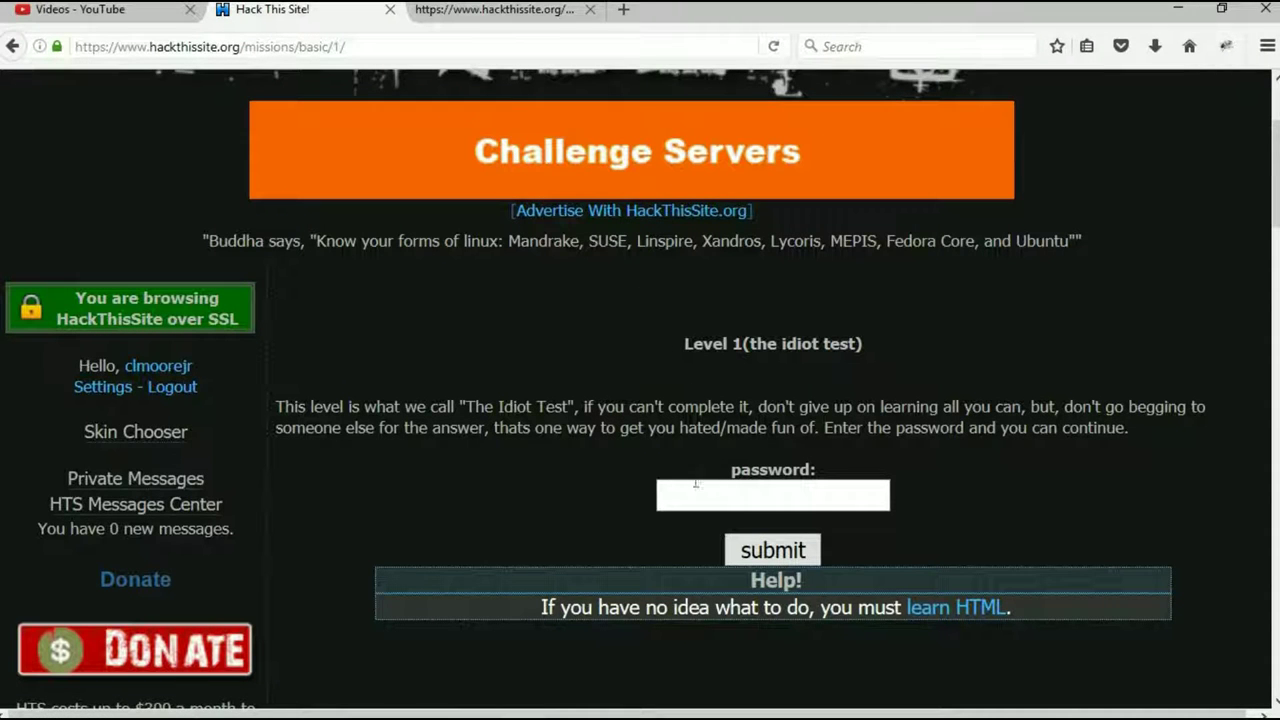
key(ctrl+v)
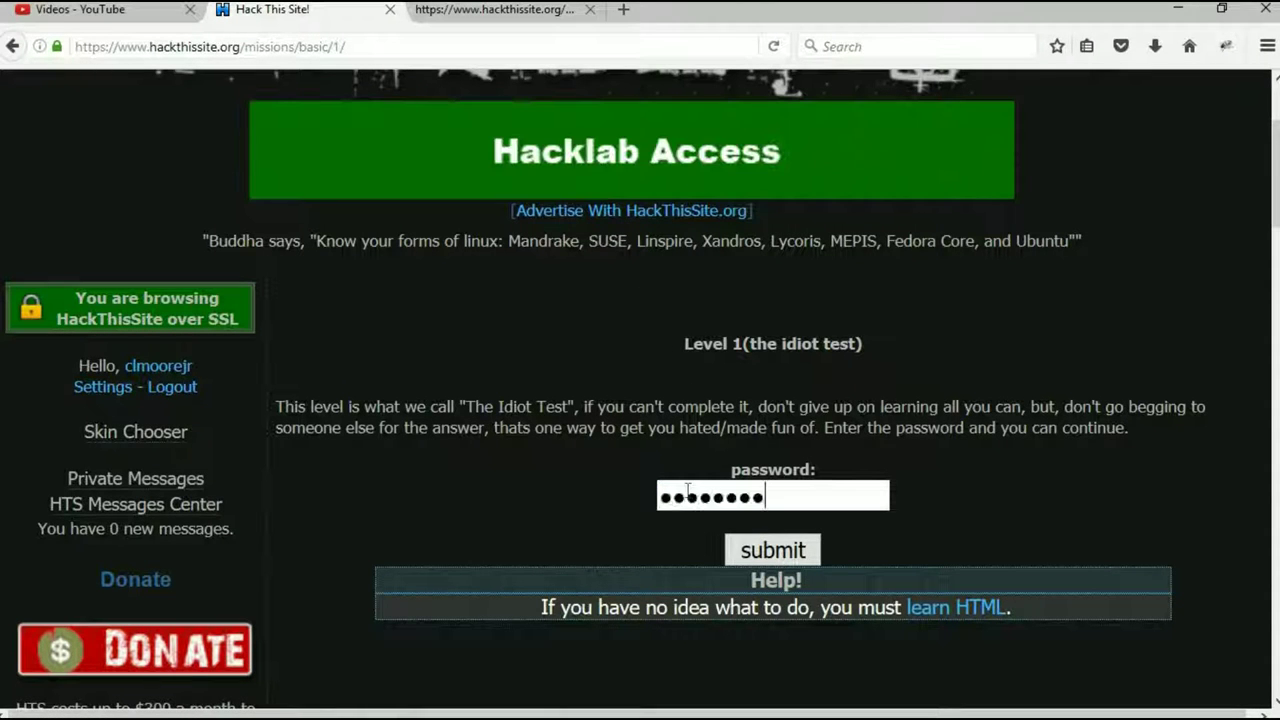
click(762, 549)
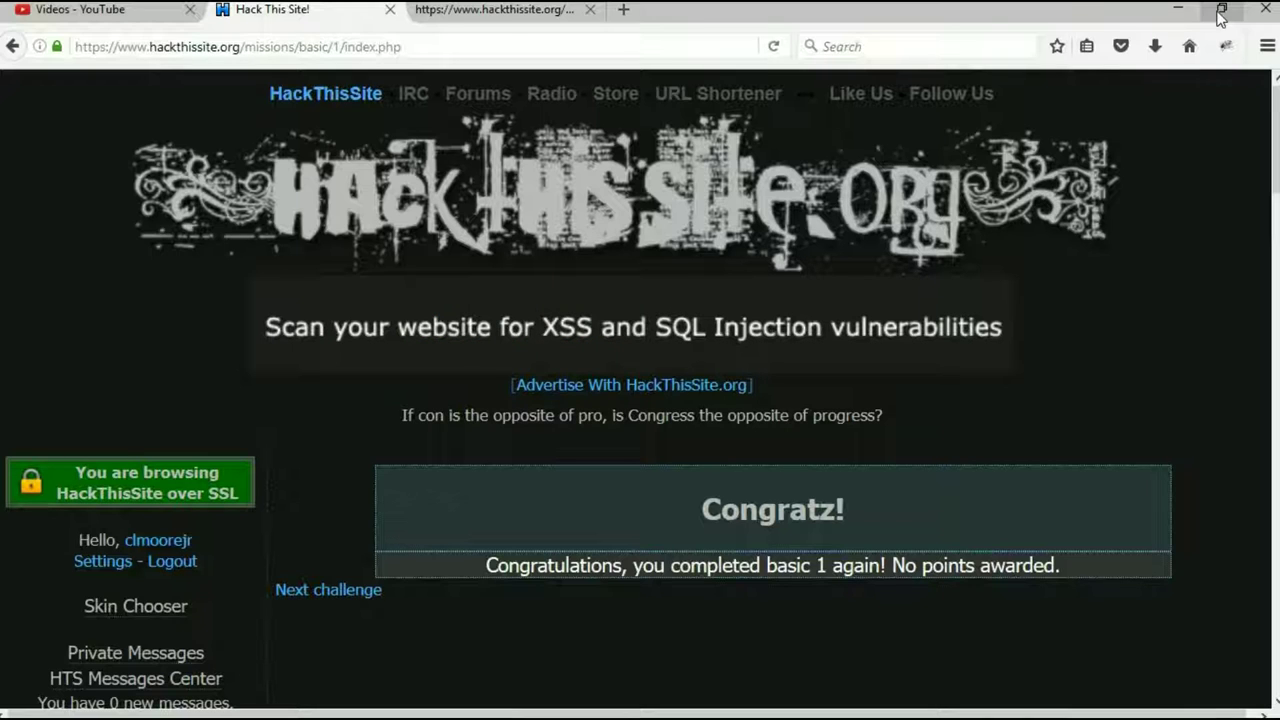
Restore the maximized browser window to a smaller size and move it down to uncover the VideoPad window behind it
click(1219, 12)
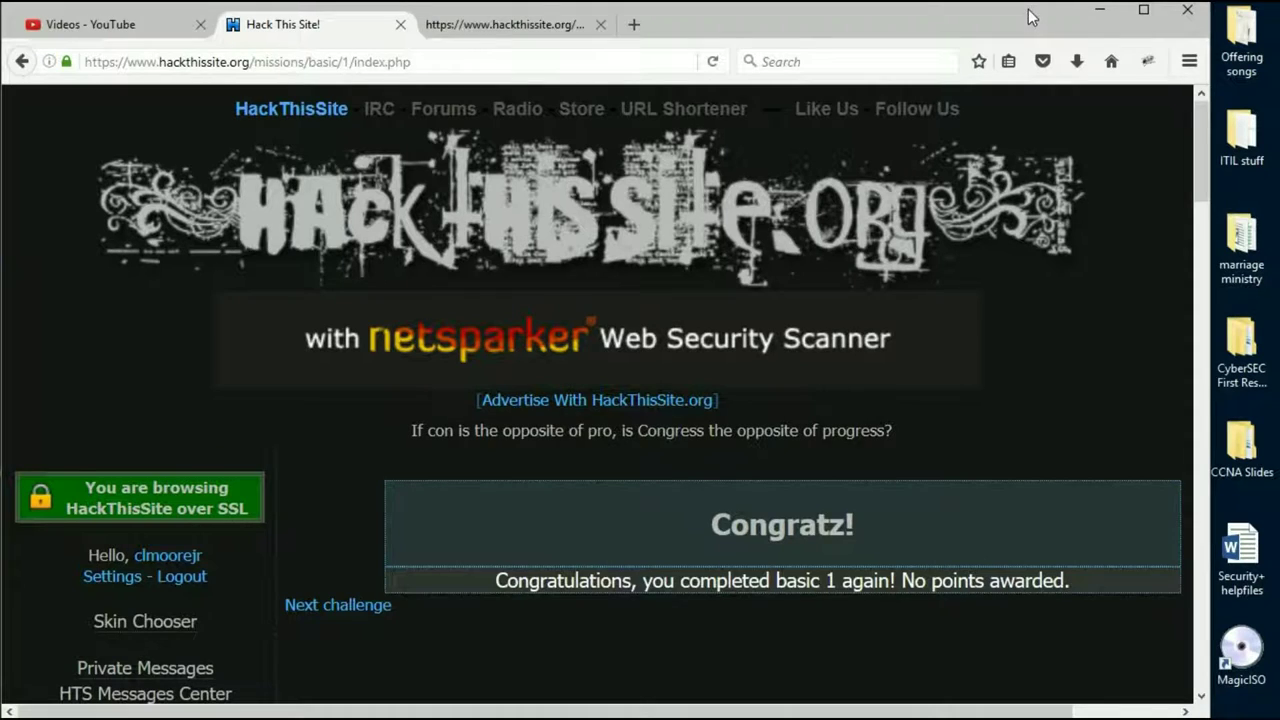
drag(1030, 16, 1029, 76)
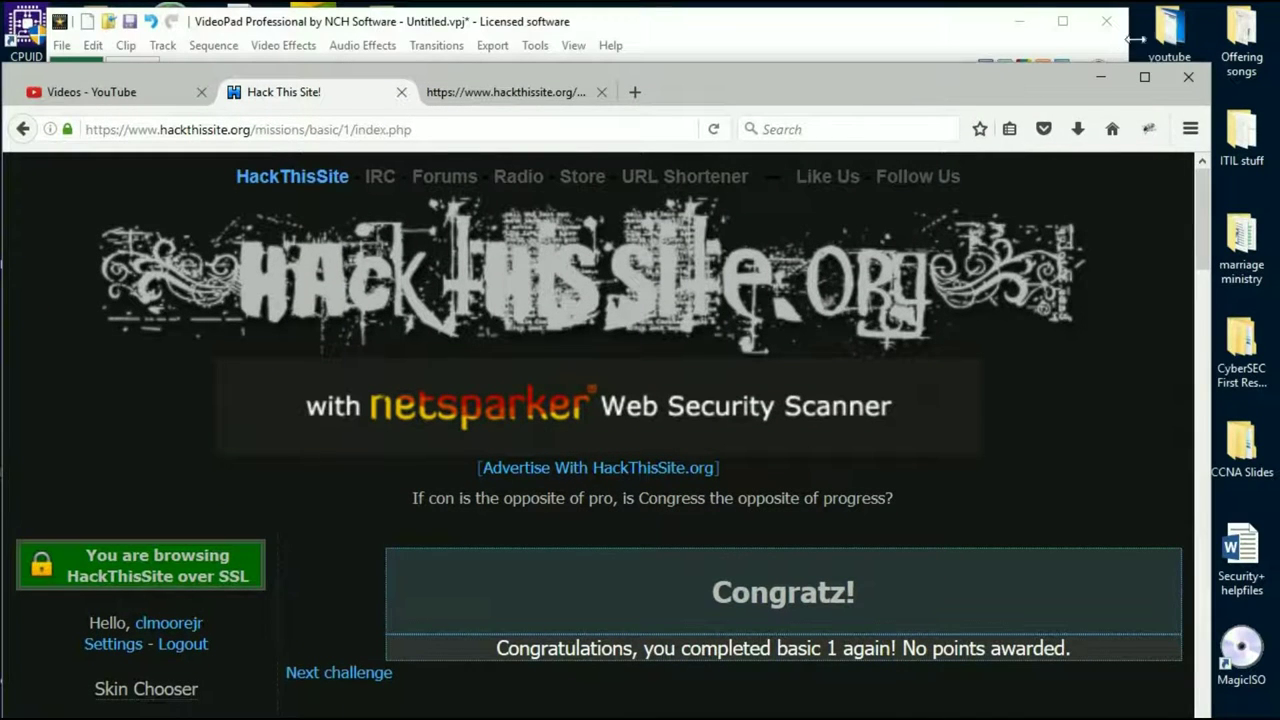